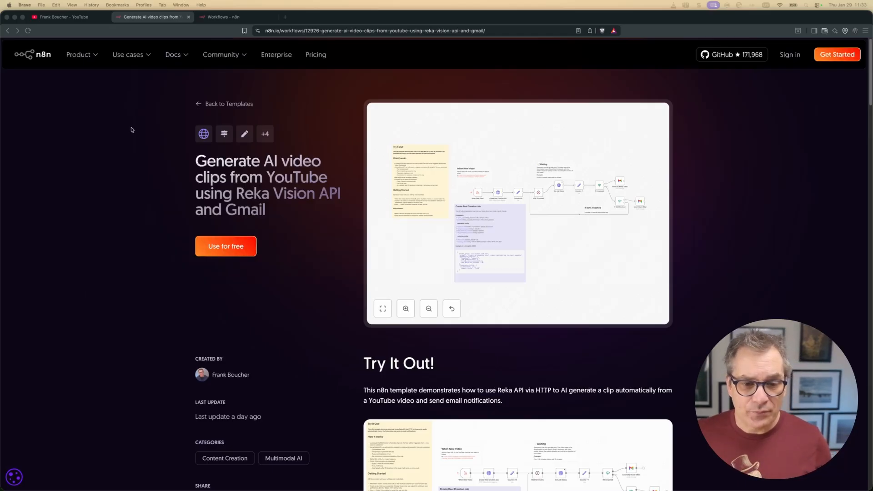
Copy the Reka YouTube clip template's JSON from n8n.io and return to the n8n Workflows tab.
{"action": "left_click", "coordinate": [231, 249]}
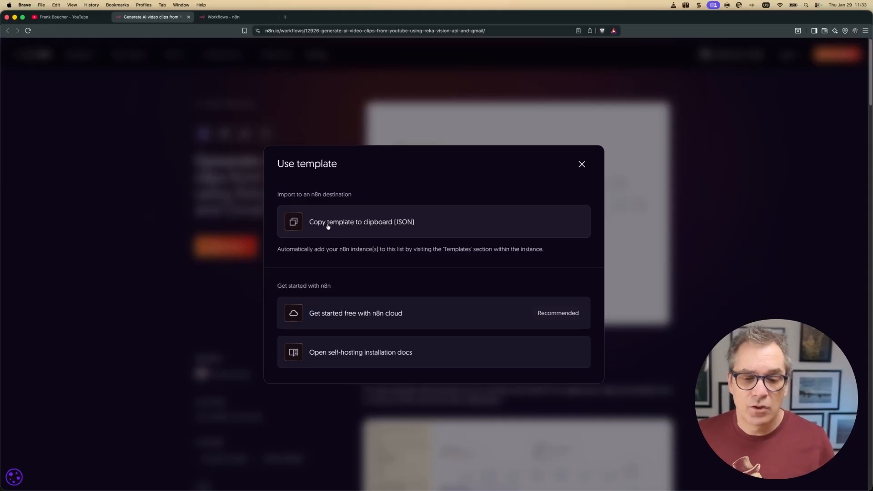
{"action": "left_click", "coordinate": [328, 227]}
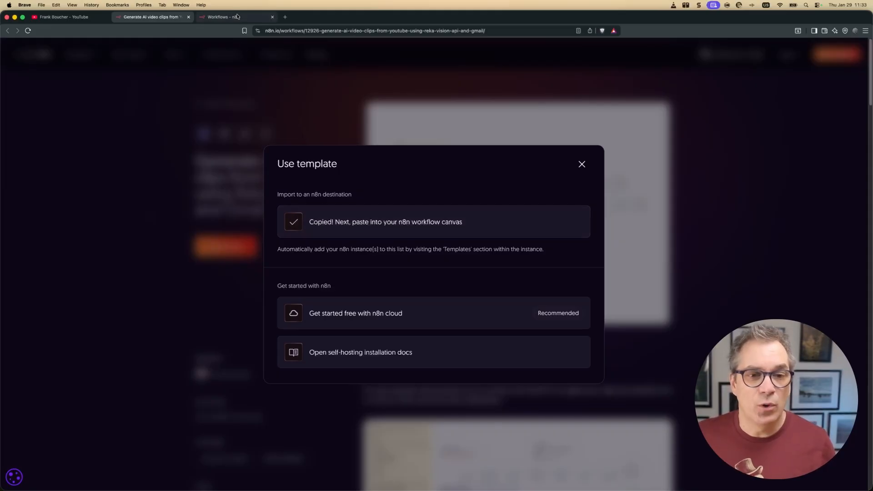
{"action": "left_click", "coordinate": [234, 17]}
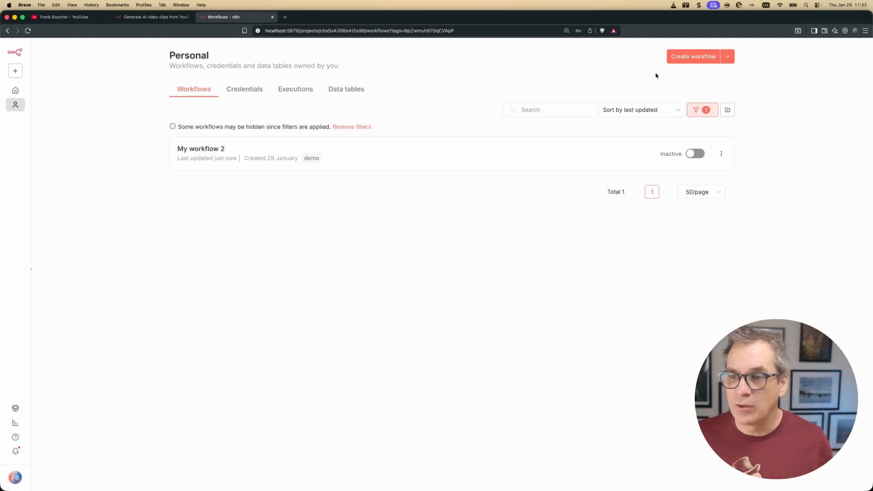
Create a new workflow, paste the Reka template into it, and fit all its nodes in view.
{"action": "left_click", "coordinate": [694, 57]}
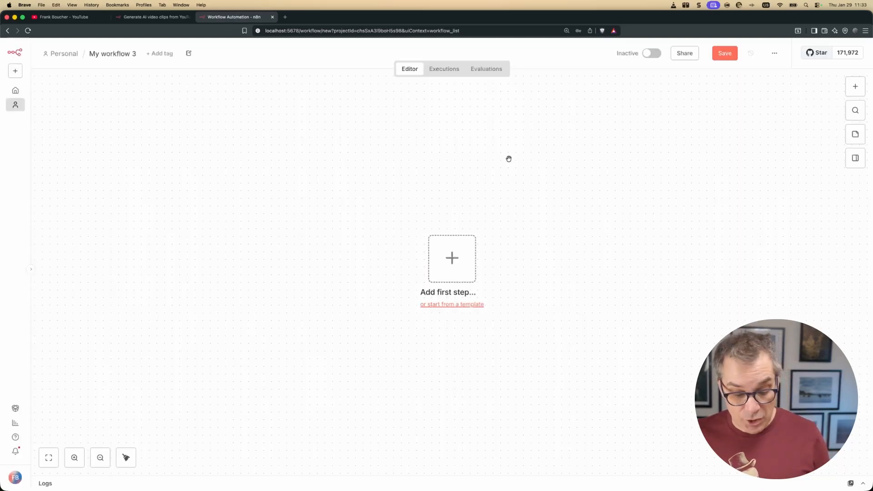
{"action": "key", "text": "super+v"}
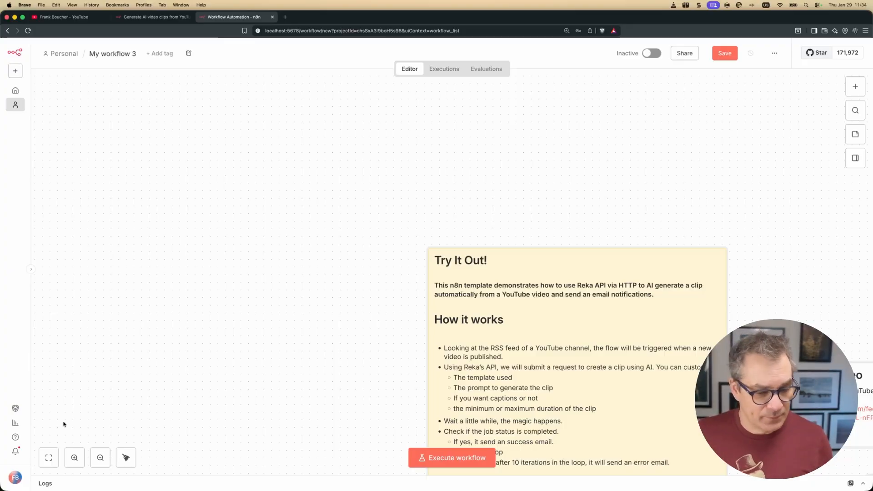
{"action": "left_click", "coordinate": [49, 458]}
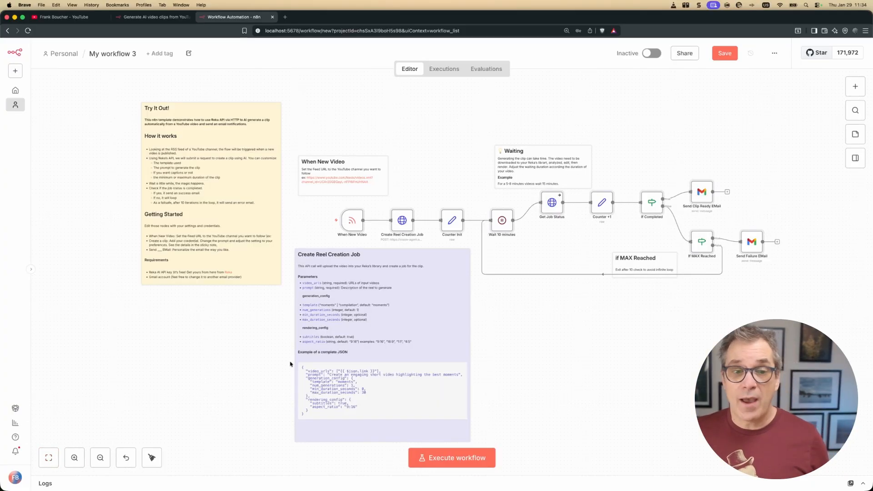
{"action": "scroll", "coordinate": [176, 157], "scroll_direction": "up", "scroll_amount": 1}
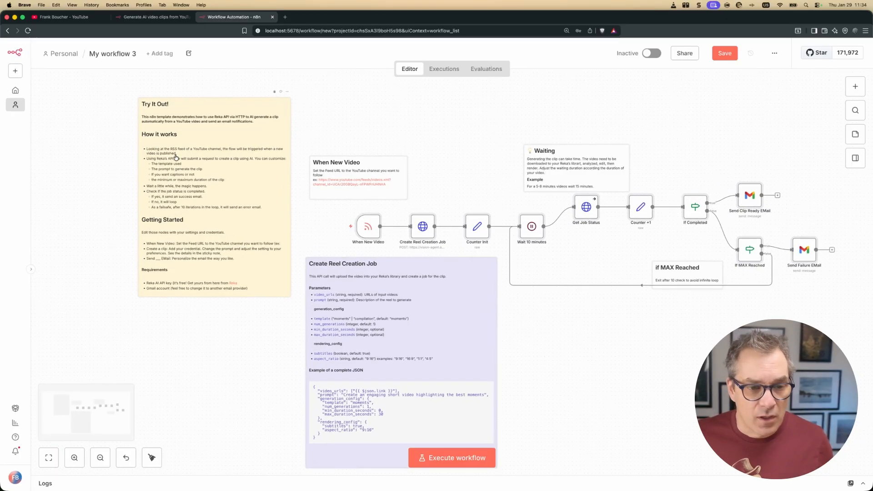
{"action": "scroll", "coordinate": [176, 158], "scroll_direction": "up", "scroll_amount": 3}
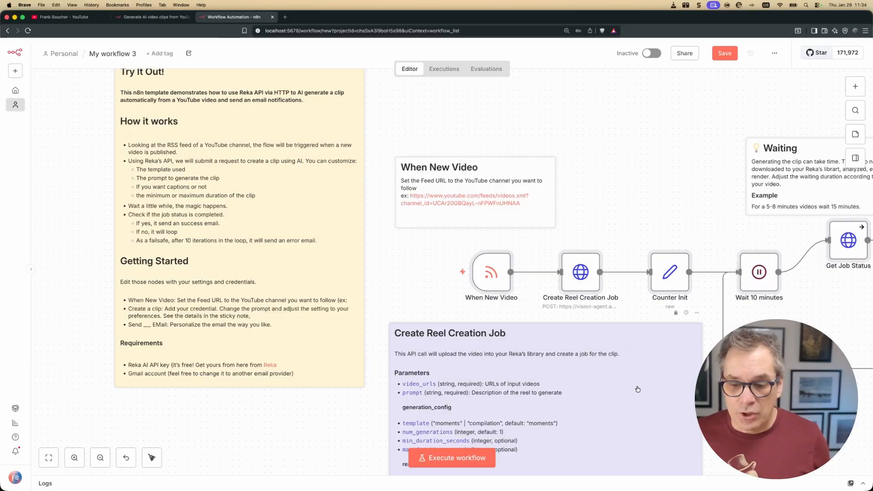
{"action": "scroll", "coordinate": [570, 200], "scroll_direction": "right", "scroll_amount": 2}
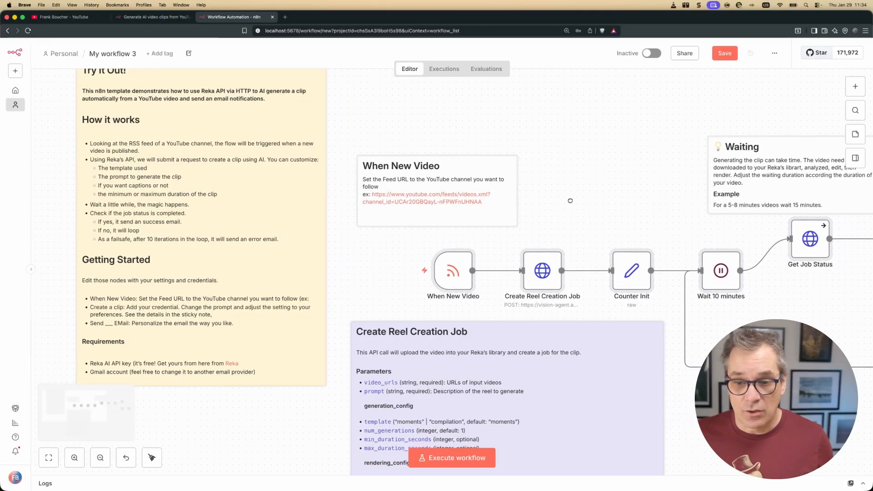
{"action": "scroll", "coordinate": [571, 201], "scroll_direction": "right", "scroll_amount": 5}
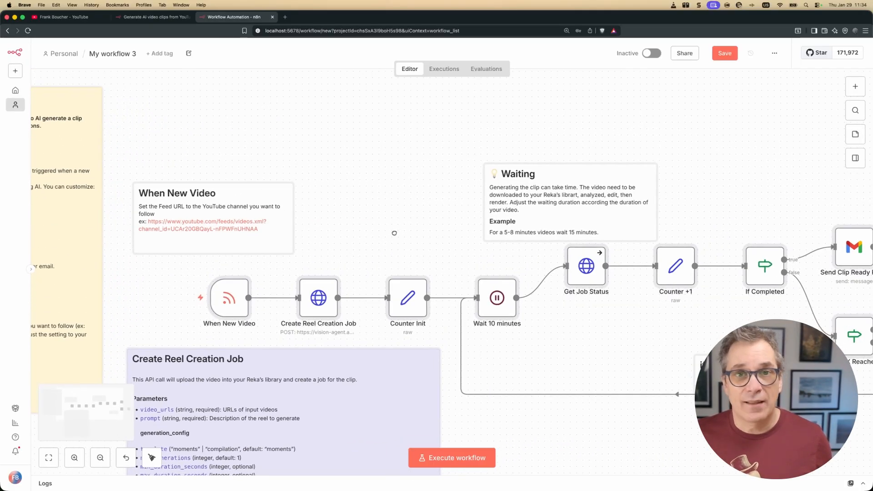
{"action": "left_click_drag", "start_coordinate": [394, 233], "coordinate": [422, 222]}
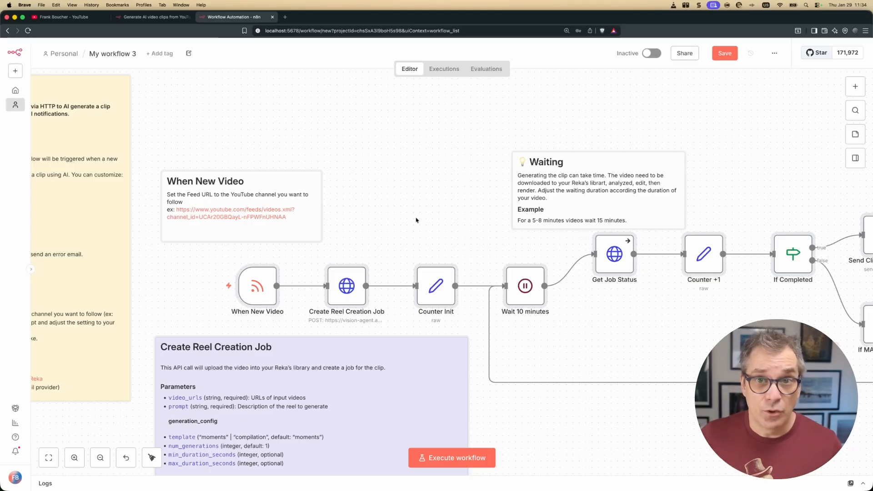
Find the channel ID at the end of the When New Video Feed URL, then go to the YouTube channel page.
{"action": "double_click", "coordinate": [259, 291]}
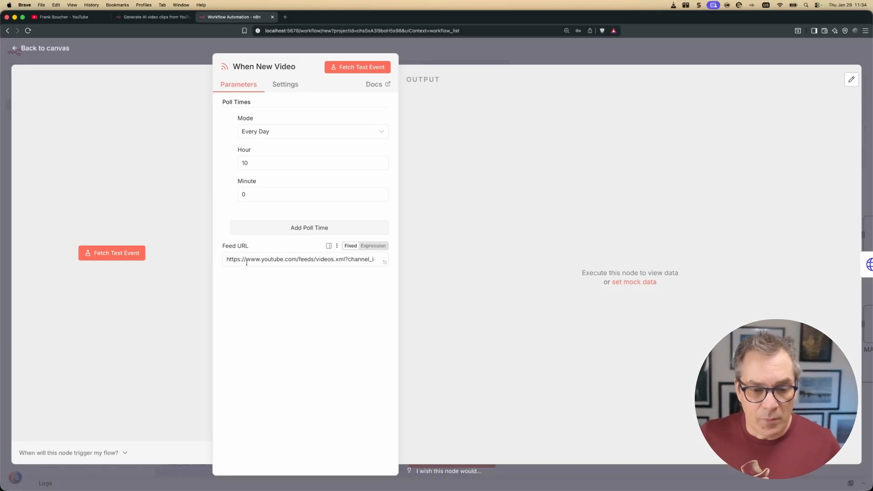
{"action": "left_click_drag", "start_coordinate": [247, 262], "coordinate": [398, 258]}
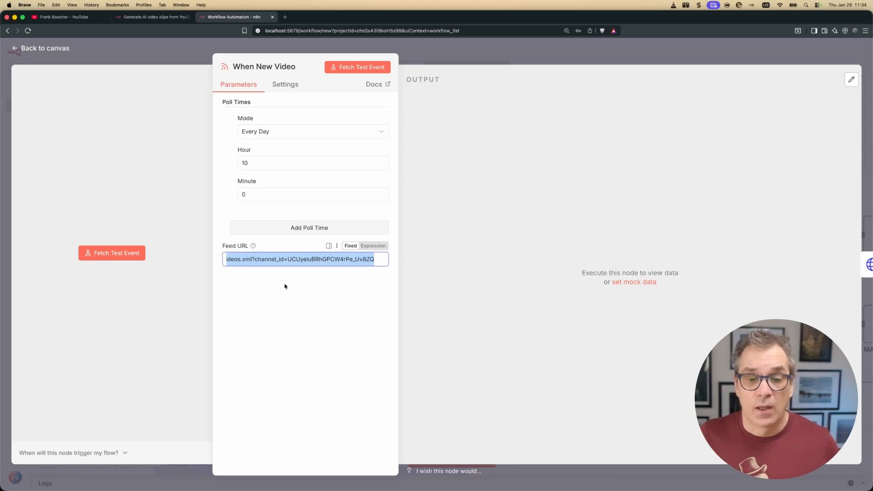
{"action": "left_click", "coordinate": [298, 261]}
{"action": "left_click_drag", "start_coordinate": [288, 259], "coordinate": [377, 260]}
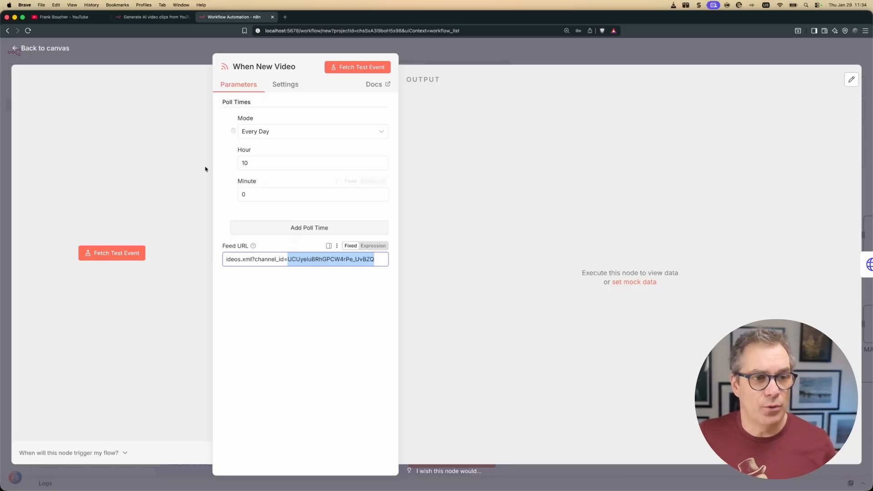
{"action": "left_click", "coordinate": [75, 17]}
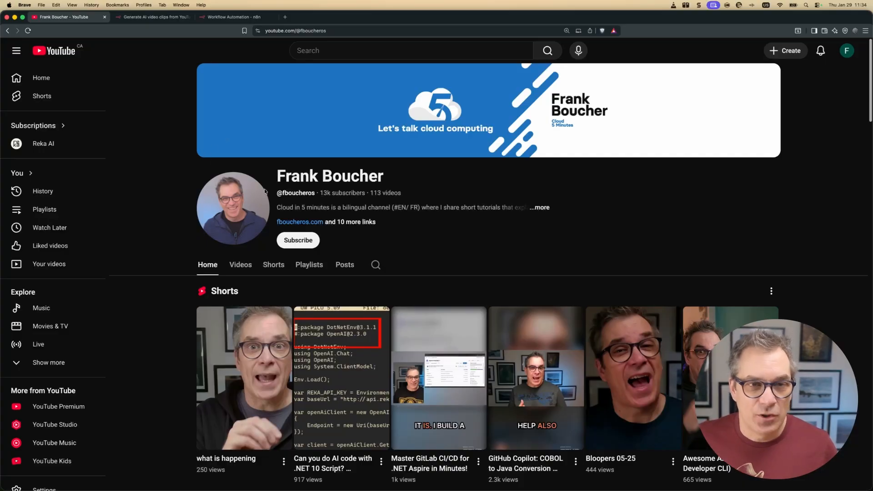
Copy the YouTube channel's ID from its About details using Share channel.
{"action": "left_click", "coordinate": [542, 208]}
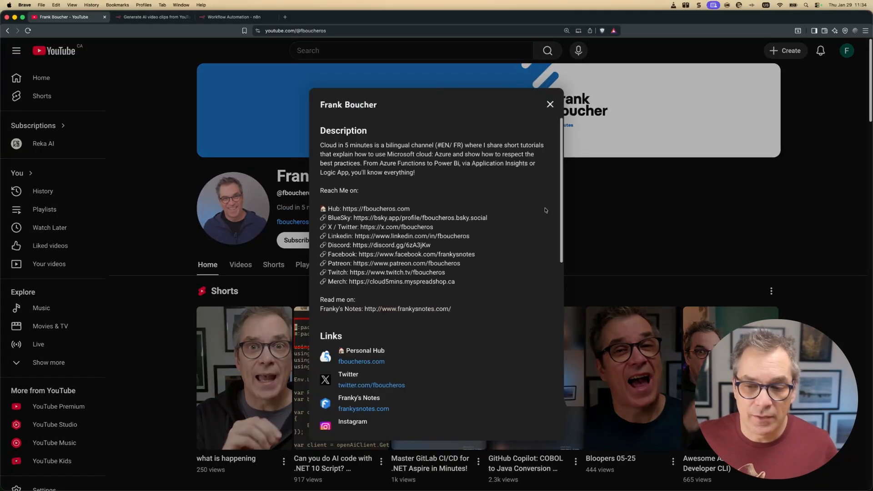
{"action": "scroll", "coordinate": [504, 228], "scroll_direction": "down", "scroll_amount": 2}
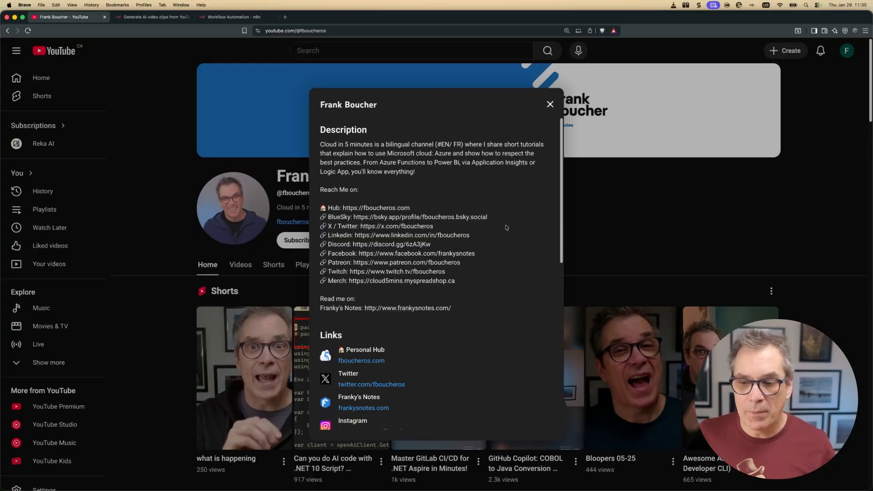
{"action": "scroll", "coordinate": [498, 231], "scroll_direction": "down", "scroll_amount": 10}
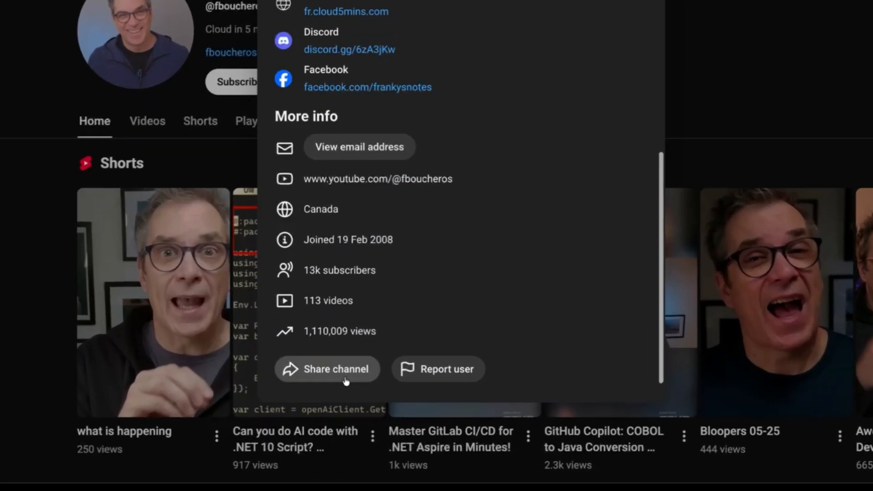
{"action": "left_click", "coordinate": [348, 379]}
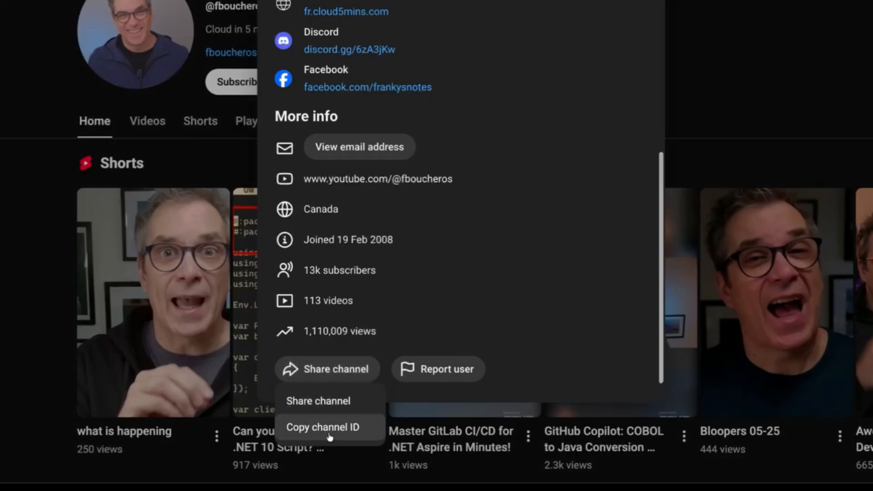
{"action": "left_click", "coordinate": [329, 432]}
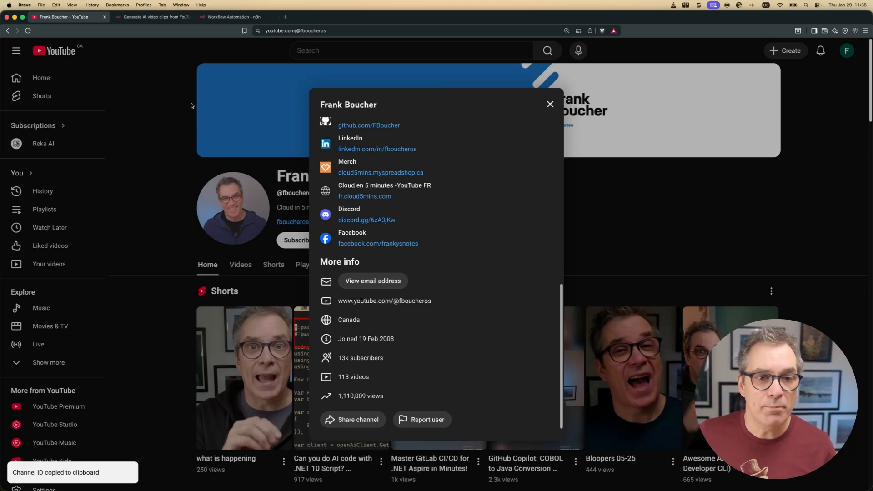
Replace the old channel ID in the Feed URL with the copied one and return to the canvas.
{"action": "left_click", "coordinate": [232, 17]}
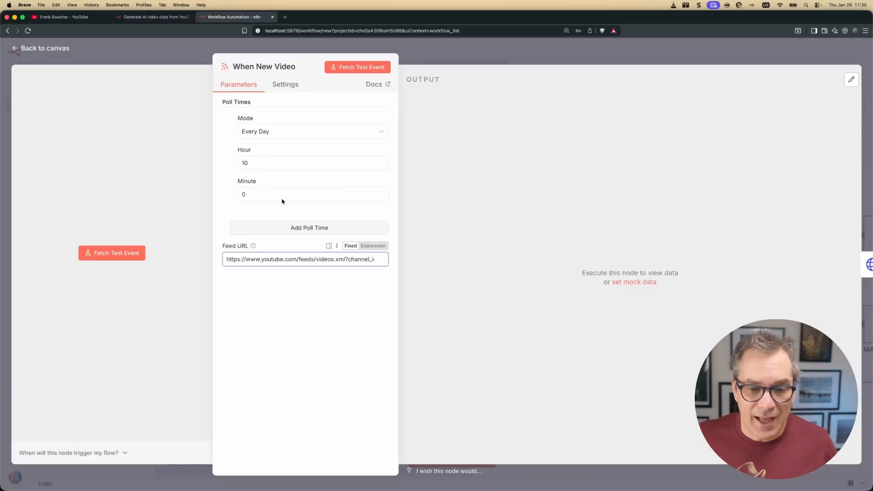
{"action": "left_click_drag", "start_coordinate": [369, 259], "coordinate": [541, 266]}
{"action": "left_click", "coordinate": [479, 259]}
{"action": "left_click_drag", "start_coordinate": [478, 259], "coordinate": [379, 259]}
{"action": "key", "text": "BackSpace"}
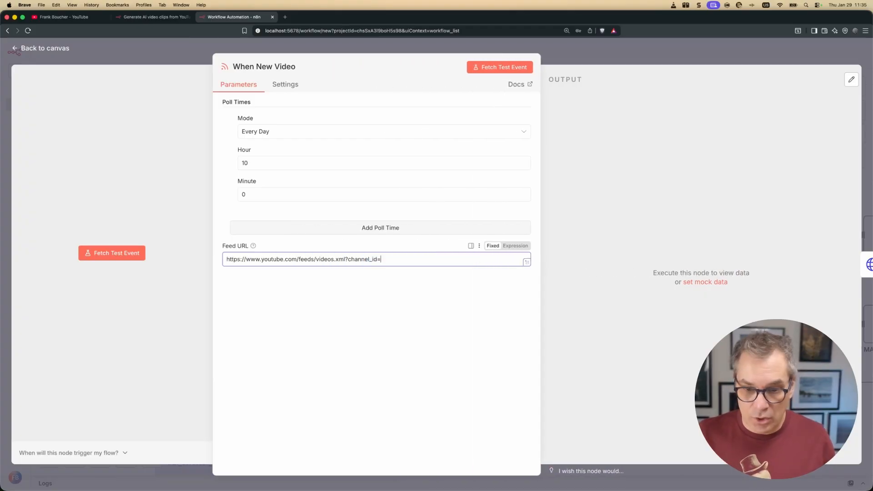
{"action": "key", "text": "super+v"}
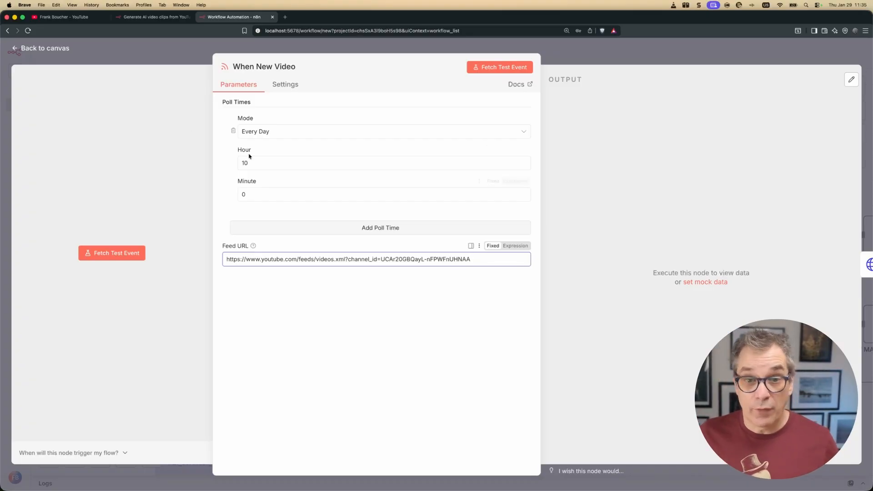
{"action": "left_click", "coordinate": [49, 48]}
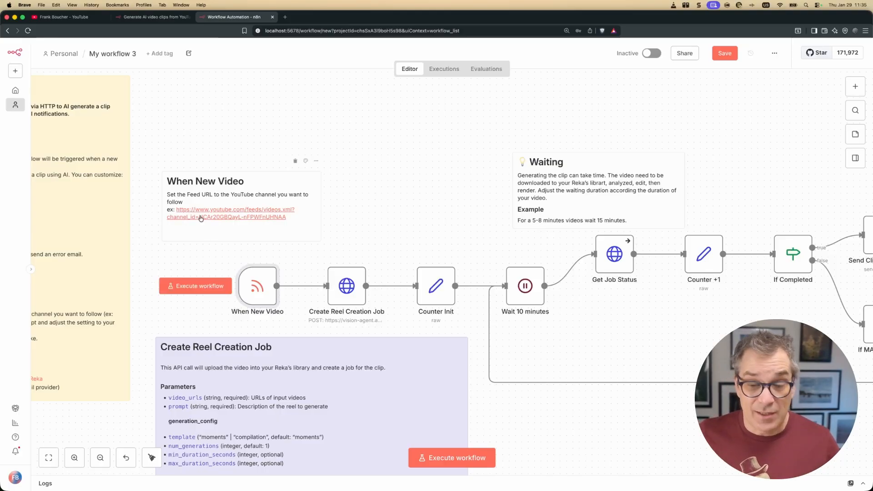
{"action": "left_click_drag", "start_coordinate": [161, 263], "coordinate": [372, 237]}
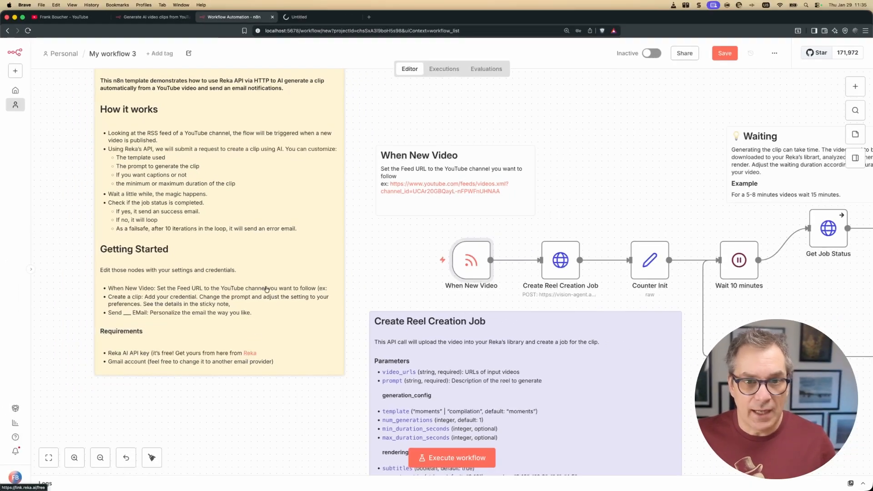
Sign in to Reka with Google, copy the dashboard's API key, and return to n8n.
{"action": "left_click", "coordinate": [313, 18]}
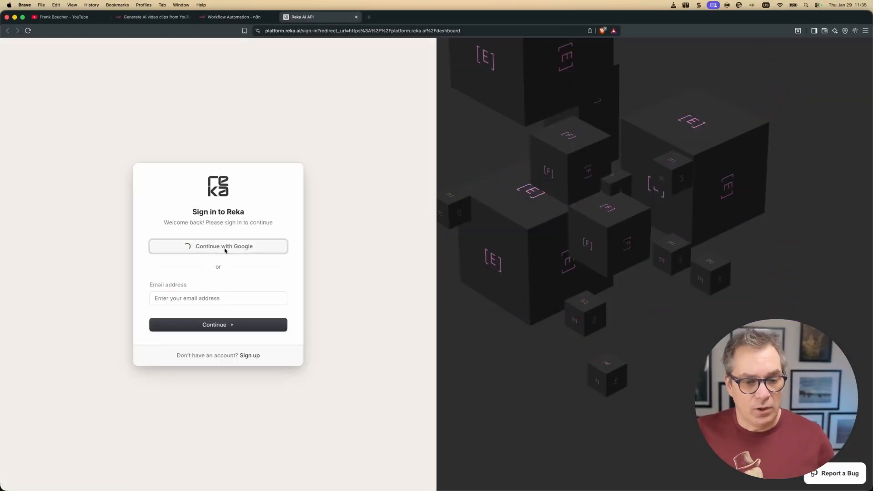
{"action": "left_click", "coordinate": [225, 248]}
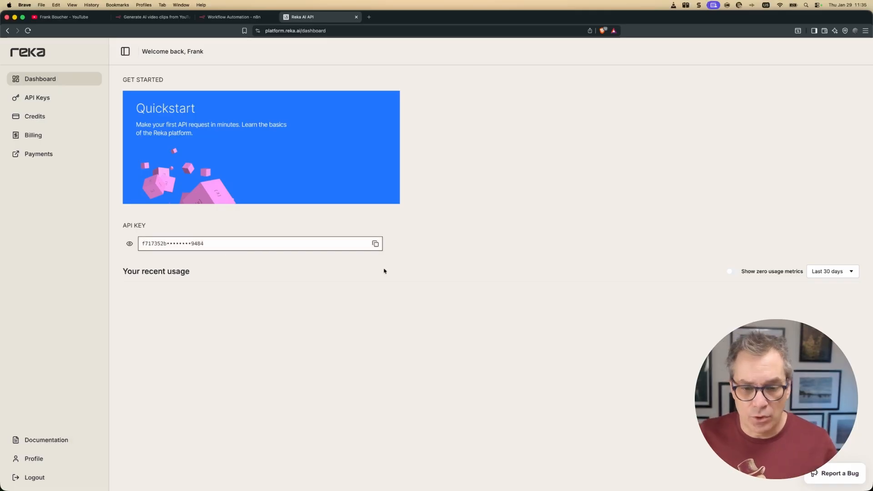
{"action": "left_click", "coordinate": [375, 244]}
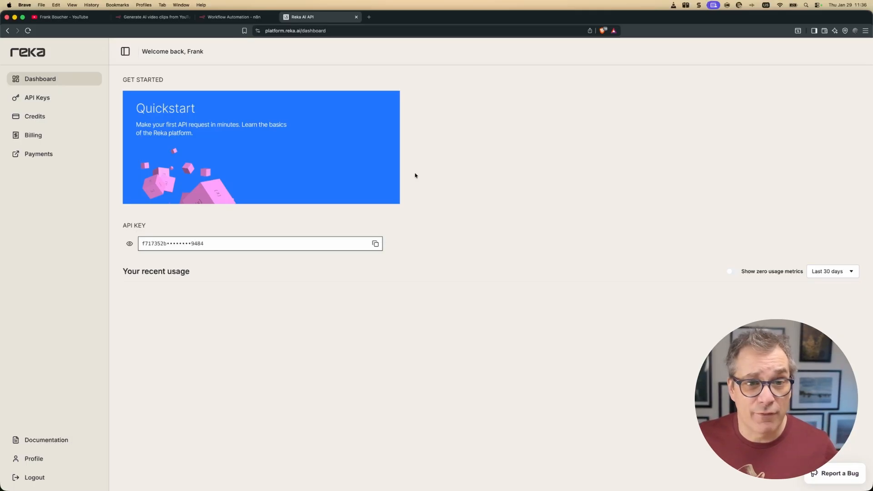
{"action": "left_click", "coordinate": [241, 17]}
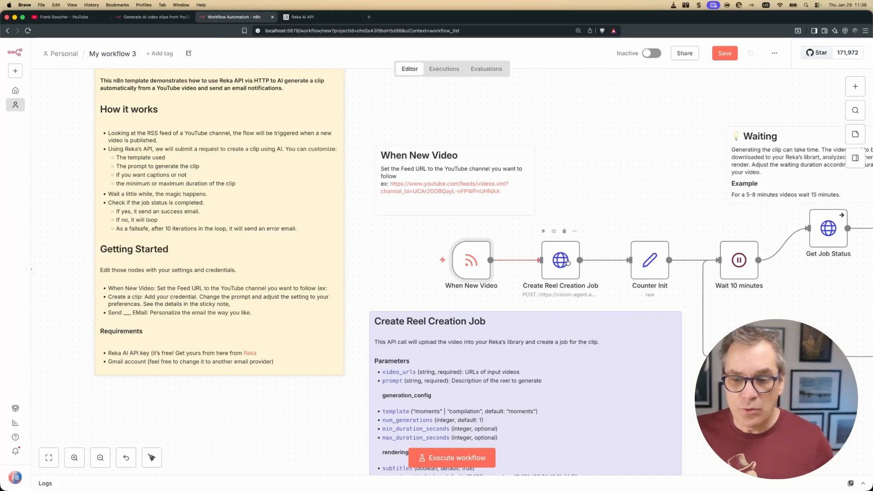
{"action": "scroll", "coordinate": [521, 201], "scroll_direction": "right", "scroll_amount": 3}
{"action": "scroll", "coordinate": [521, 200], "scroll_direction": "right", "scroll_amount": 5}
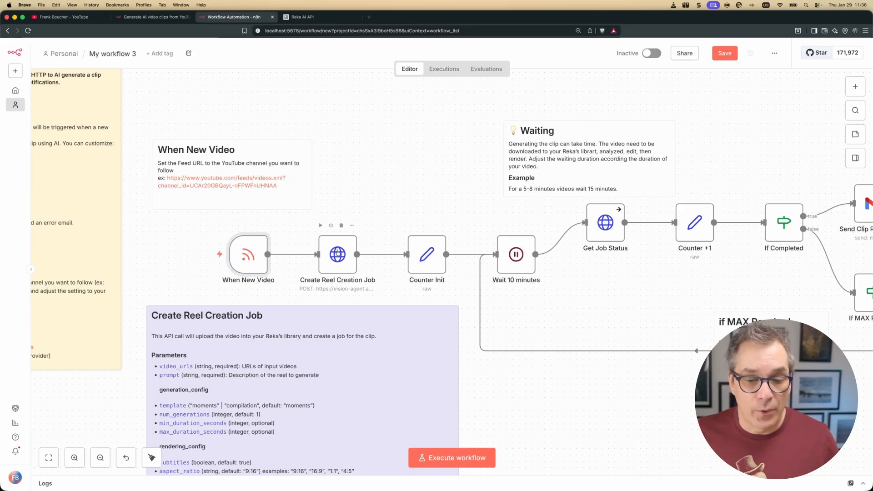
{"action": "left_click", "coordinate": [338, 253]}
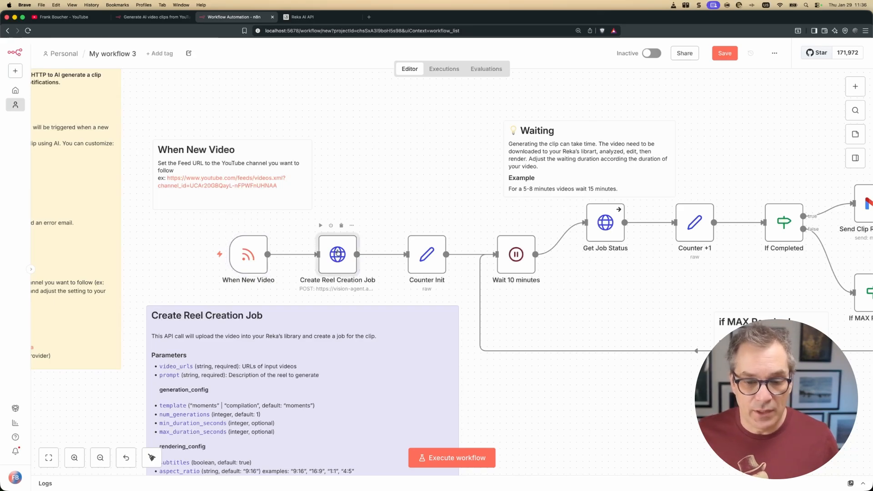
{"action": "double_click", "coordinate": [338, 252]}
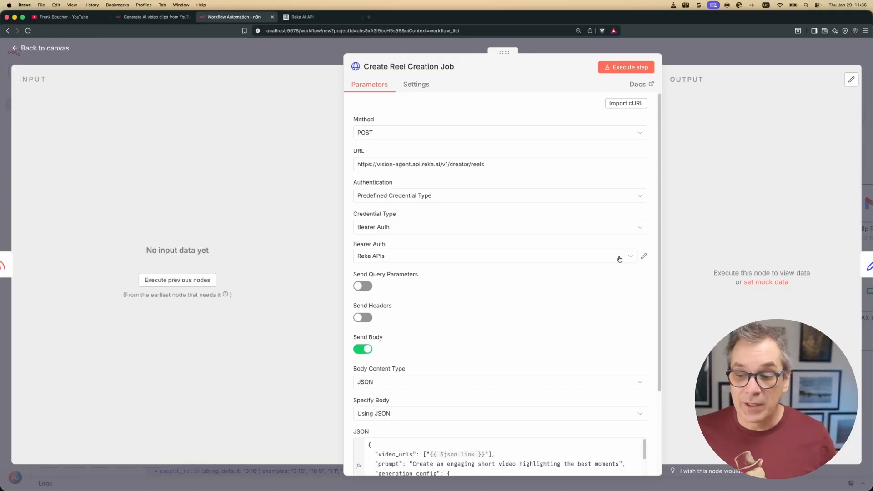
{"action": "left_click", "coordinate": [644, 256]}
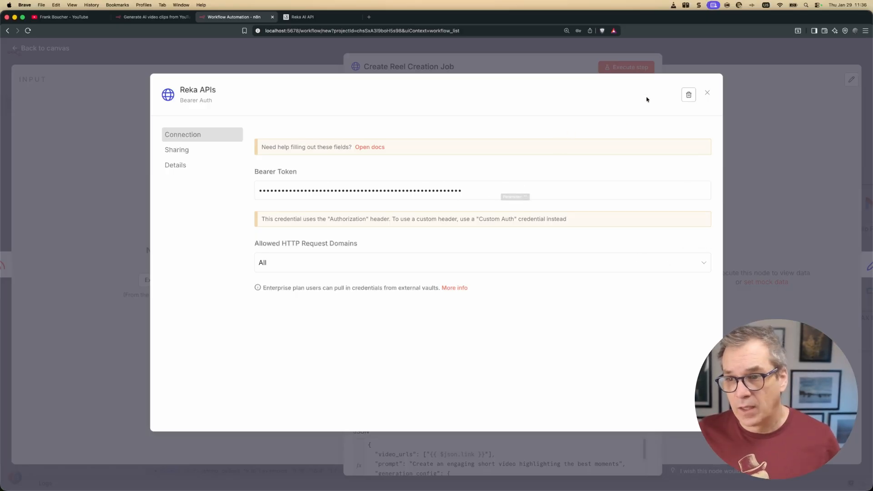
{"action": "left_click", "coordinate": [706, 94]}
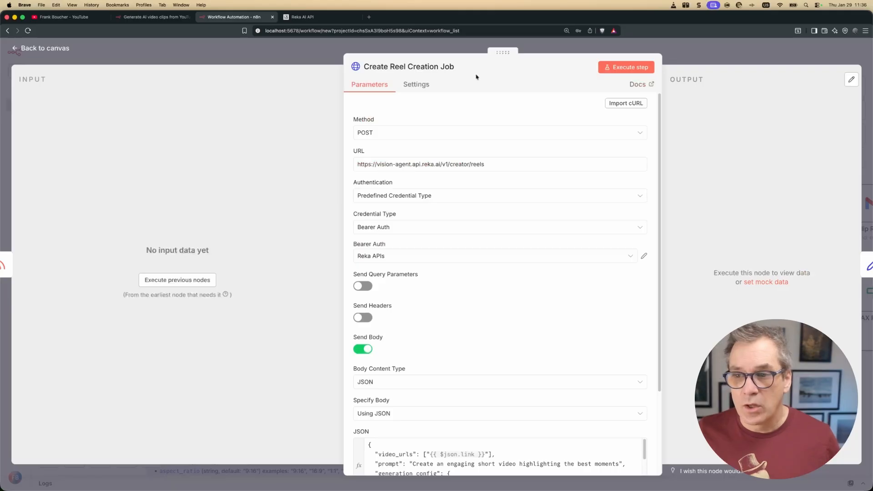
{"action": "left_click", "coordinate": [51, 50]}
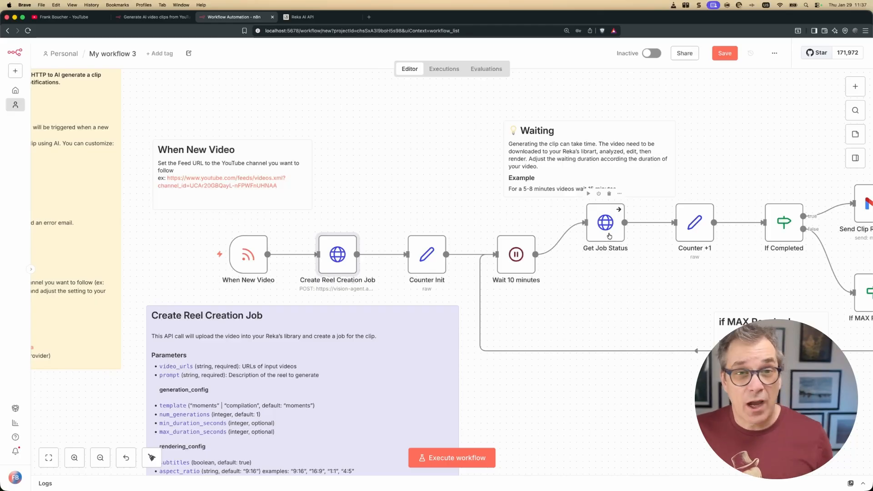
Open Get Job Status and confirm its Bearer Auth credential is Reka APIs.
{"action": "left_click", "coordinate": [606, 225]}
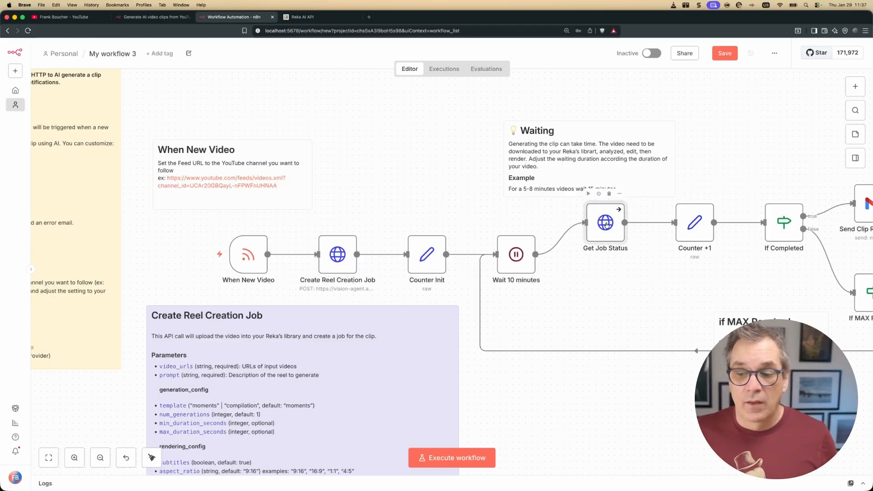
{"action": "double_click", "coordinate": [606, 224]}
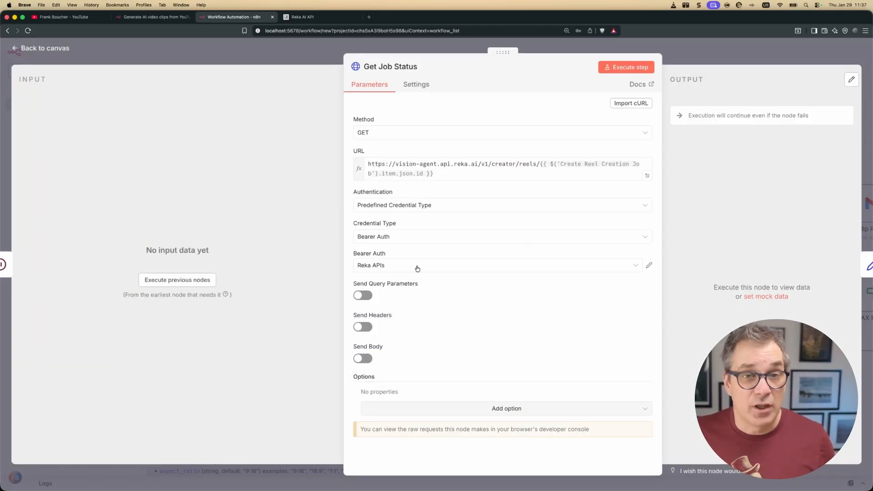
{"action": "left_click", "coordinate": [445, 268]}
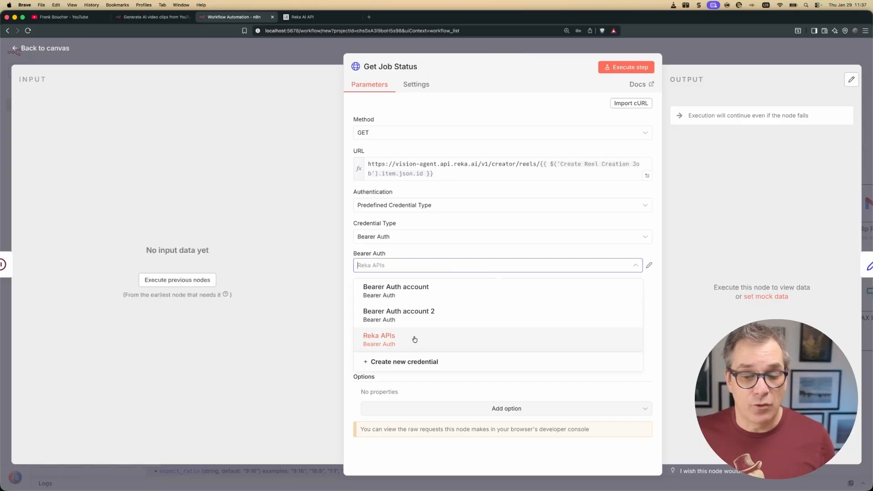
Set the Send Clip Ready EMail recipient to your own email address and preview the message.
{"action": "left_click", "coordinate": [63, 50]}
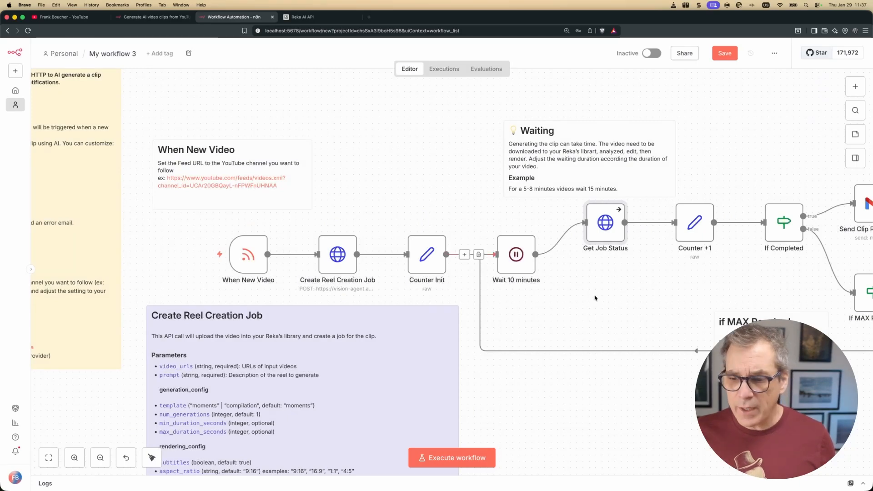
{"action": "scroll", "coordinate": [620, 293], "scroll_direction": "right", "scroll_amount": 3}
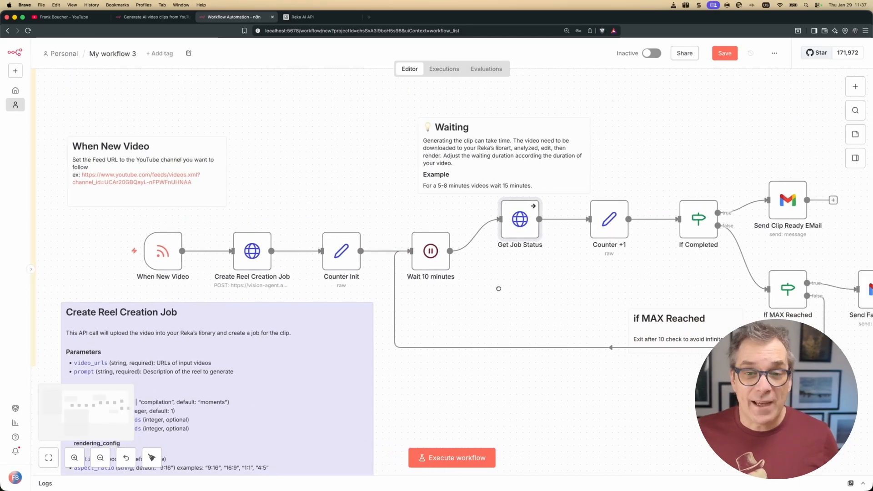
{"action": "scroll", "coordinate": [515, 289], "scroll_direction": "right", "scroll_amount": 5}
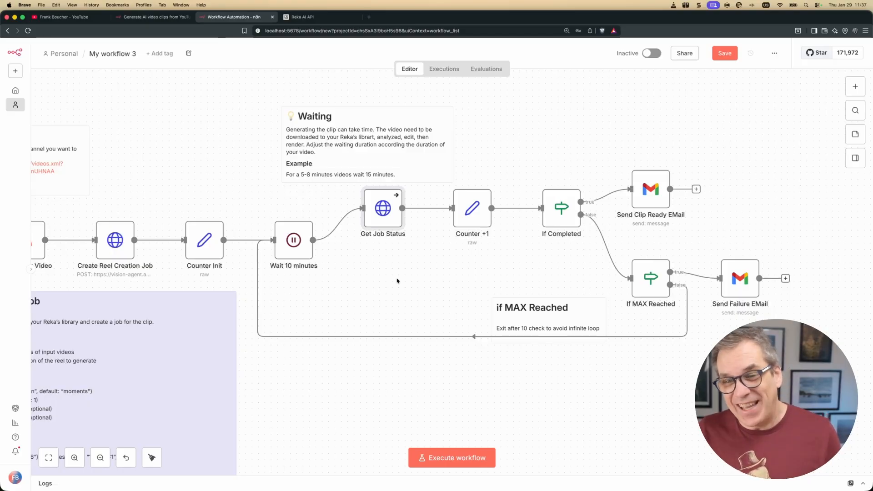
{"action": "double_click", "coordinate": [640, 196]}
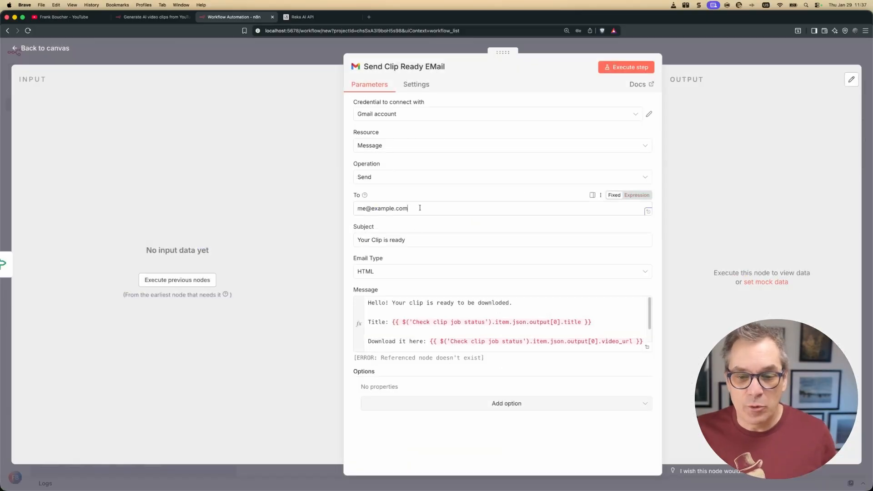
{"action": "left_click_drag", "start_coordinate": [411, 208], "coordinate": [338, 211]}
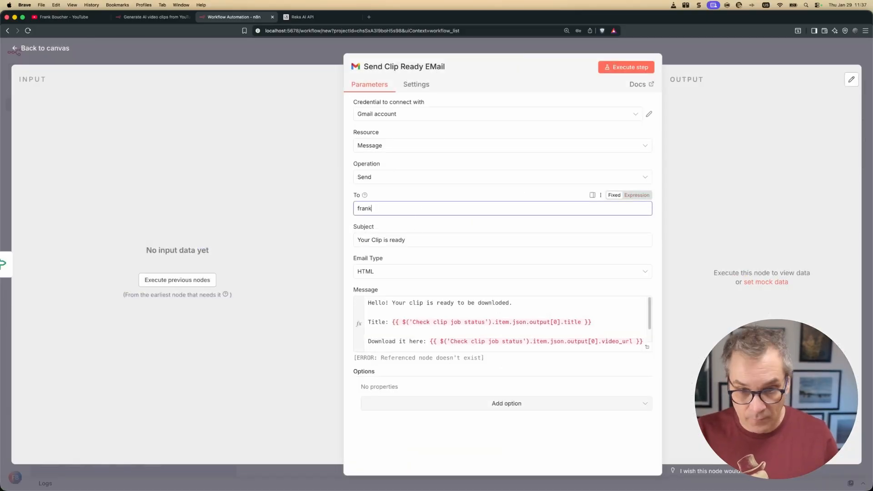
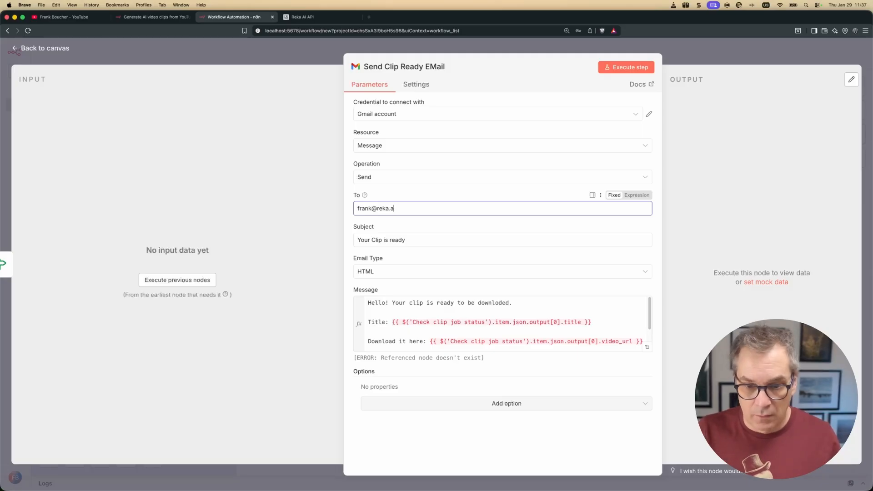
{"action": "key", "text": "super+a"}
{"action": "key", "text": "super+c"}
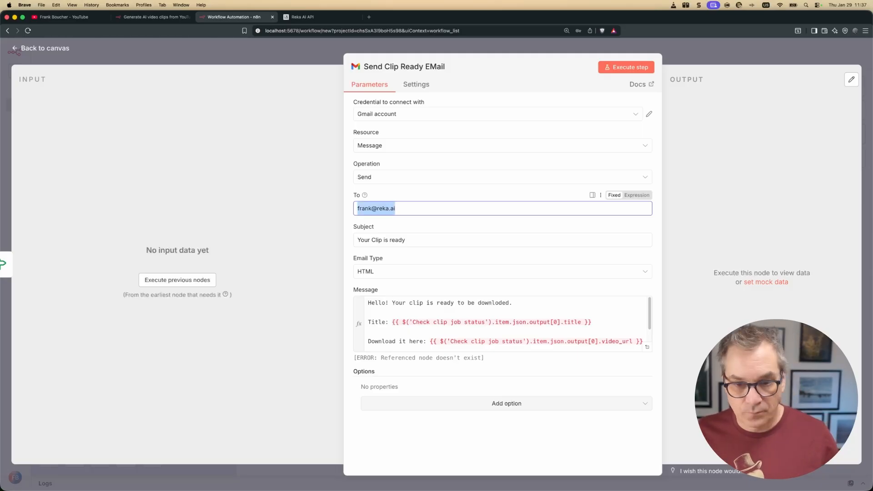
{"action": "left_click", "coordinate": [446, 313]}
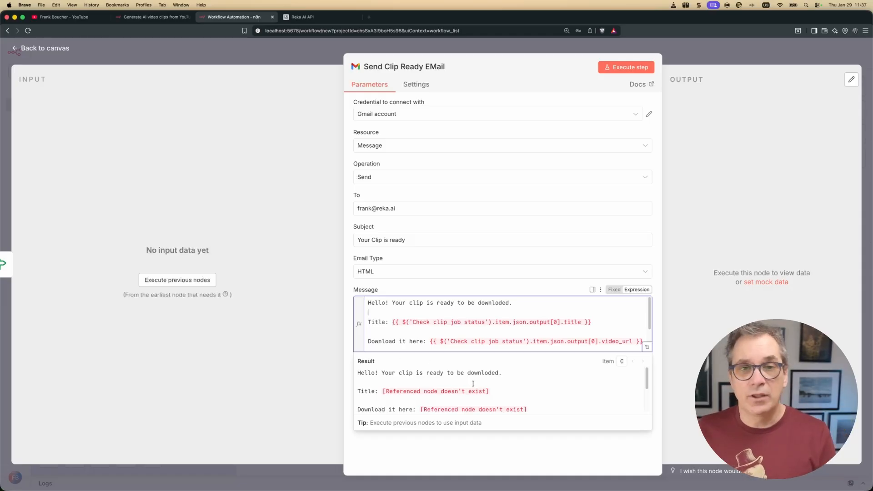
{"action": "left_click", "coordinate": [53, 50]}
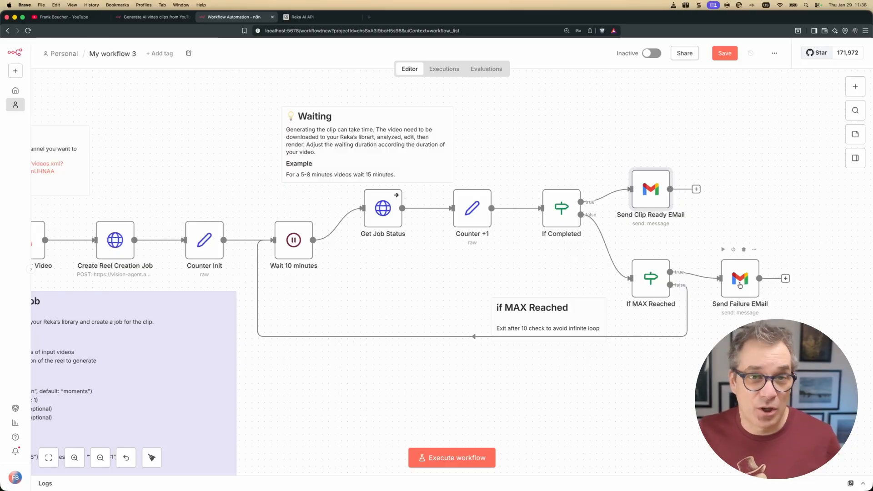
Paste your email address as the Send Failure EMail recipient, replacing the placeholder.
{"action": "double_click", "coordinate": [739, 284]}
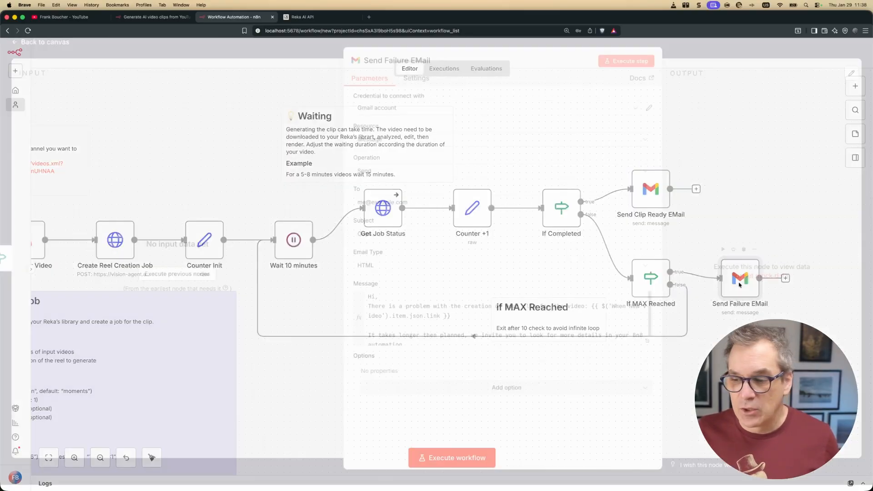
{"action": "left_click_drag", "start_coordinate": [423, 209], "coordinate": [339, 212]}
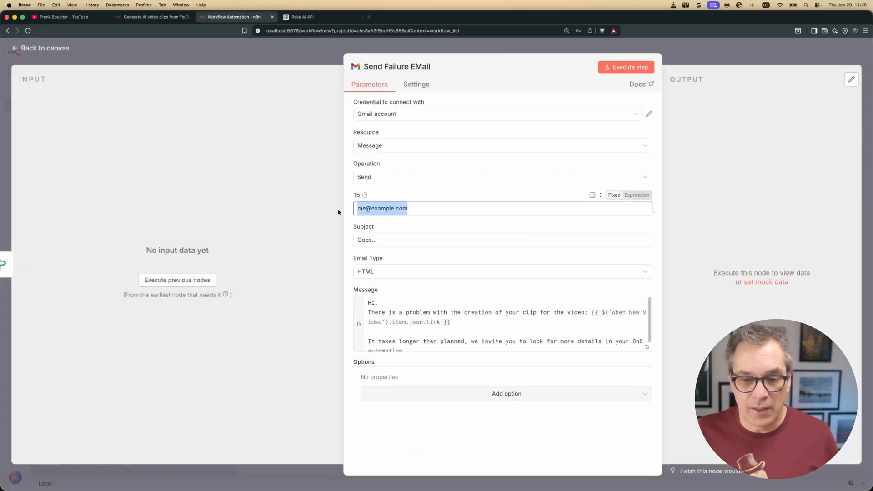
{"action": "key", "text": "super+v"}
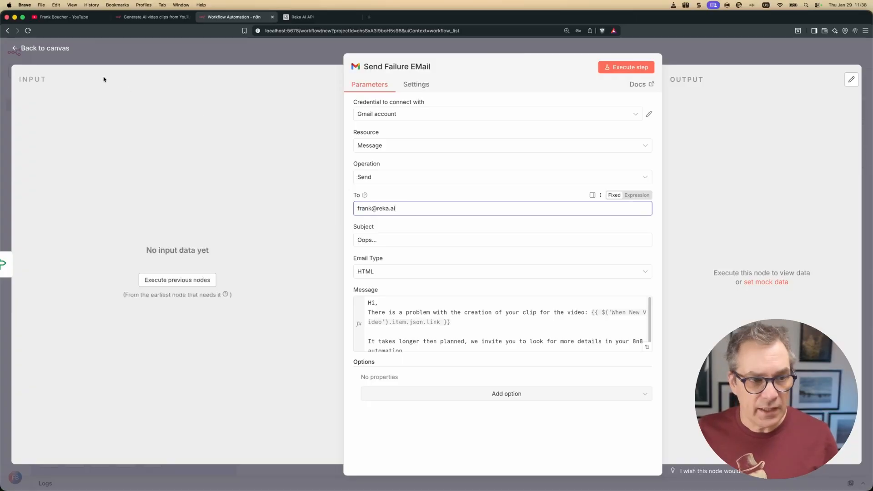
{"action": "left_click", "coordinate": [45, 48]}
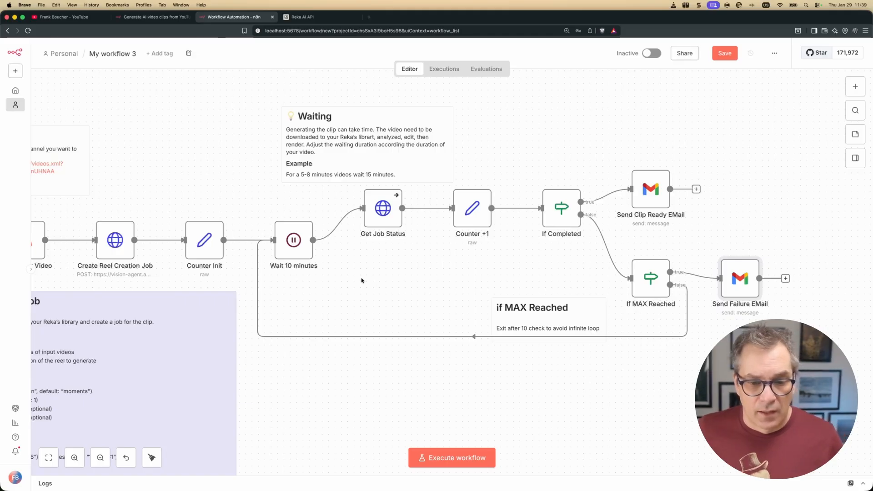
In Create Reel Creation Job's JSON body, change the prompt's 'best' moments to 'funiest'.
{"action": "scroll", "coordinate": [347, 285], "scroll_direction": "left", "scroll_amount": 8}
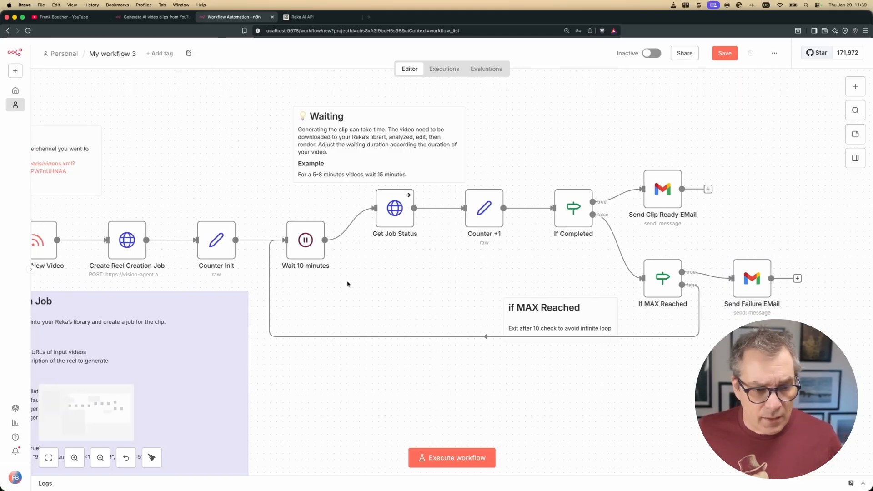
{"action": "scroll", "coordinate": [346, 280], "scroll_direction": "left", "scroll_amount": 2}
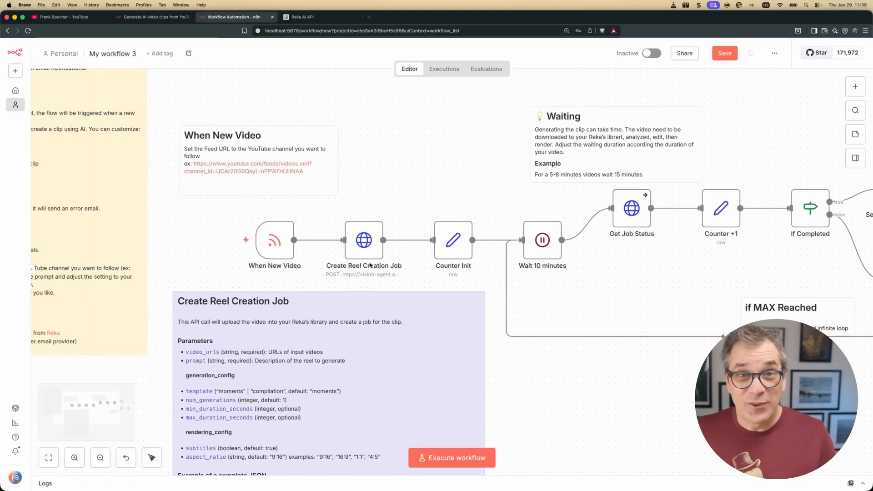
{"action": "double_click", "coordinate": [363, 239]}
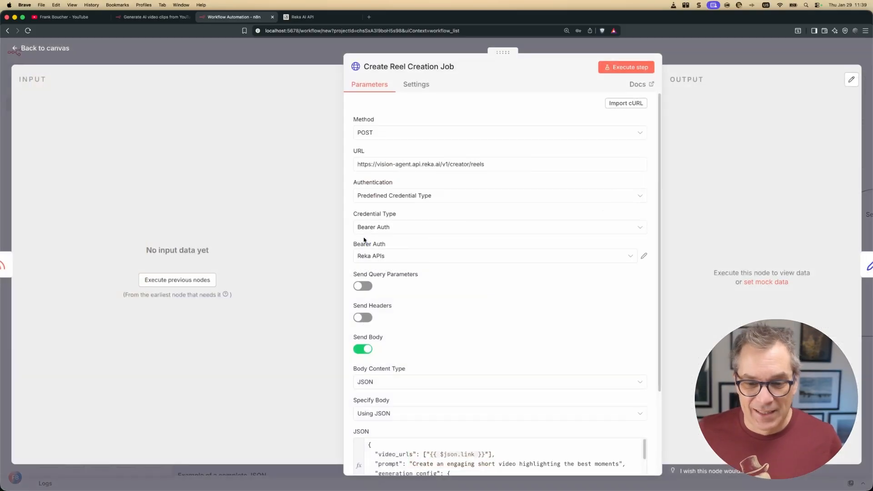
{"action": "scroll", "coordinate": [592, 277], "scroll_direction": "down", "scroll_amount": 5}
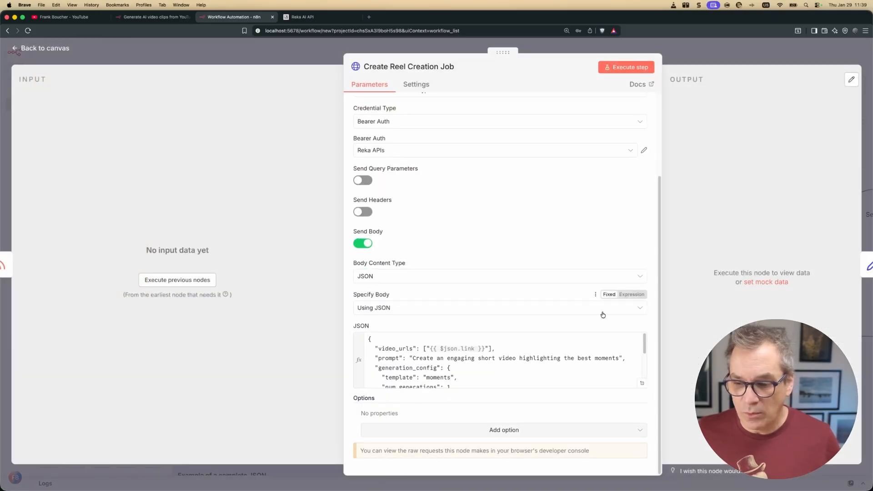
{"action": "left_click", "coordinate": [642, 385]}
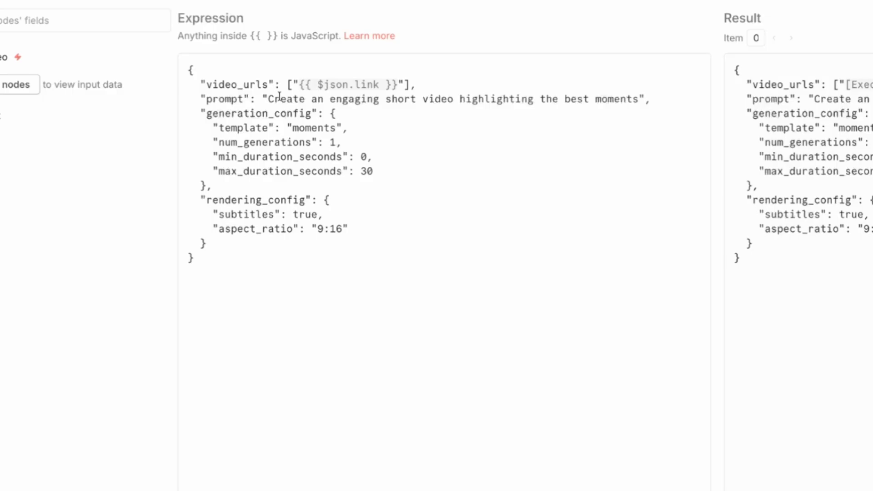
{"action": "left_click_drag", "start_coordinate": [268, 99], "coordinate": [482, 98]}
{"action": "left_click", "coordinate": [350, 99]}
{"action": "double_click", "coordinate": [350, 99]}
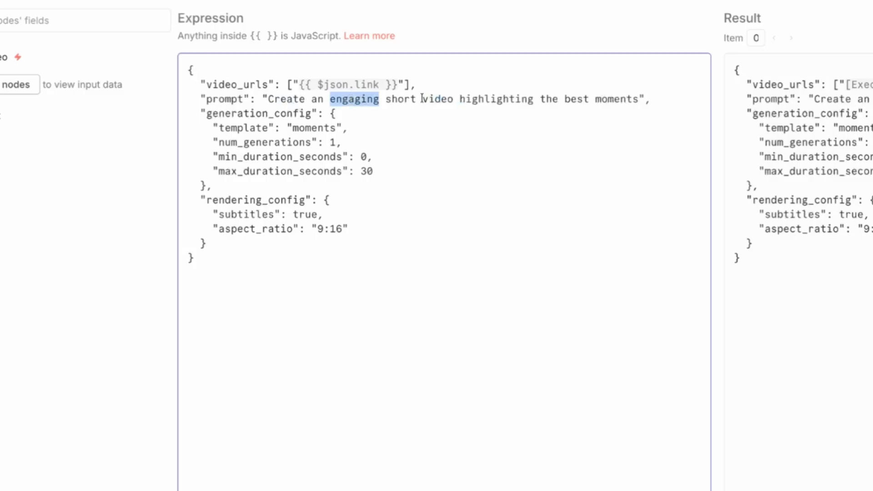
{"action": "double_click", "coordinate": [584, 98]}
{"action": "type", "text": "funiest"}
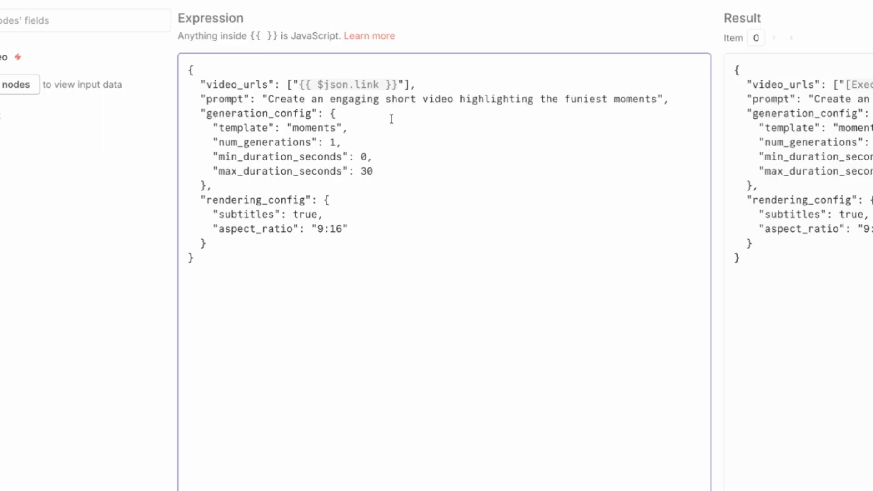
Check the 30-second maximum duration, subtitles true and 9:16 aspect ratio, then close the editor.
{"action": "left_click", "coordinate": [371, 176]}
{"action": "key", "text": "shift+Right"}
{"action": "double_click", "coordinate": [304, 214]}
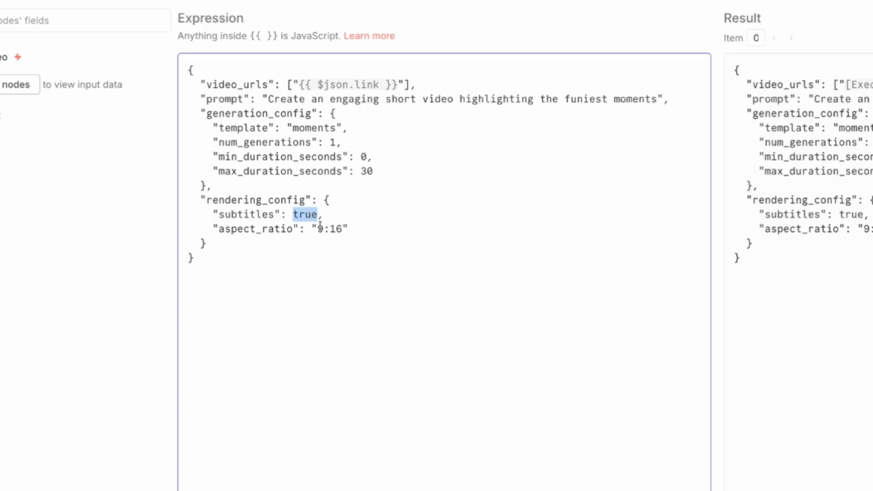
{"action": "left_click_drag", "start_coordinate": [316, 228], "coordinate": [342, 228]}
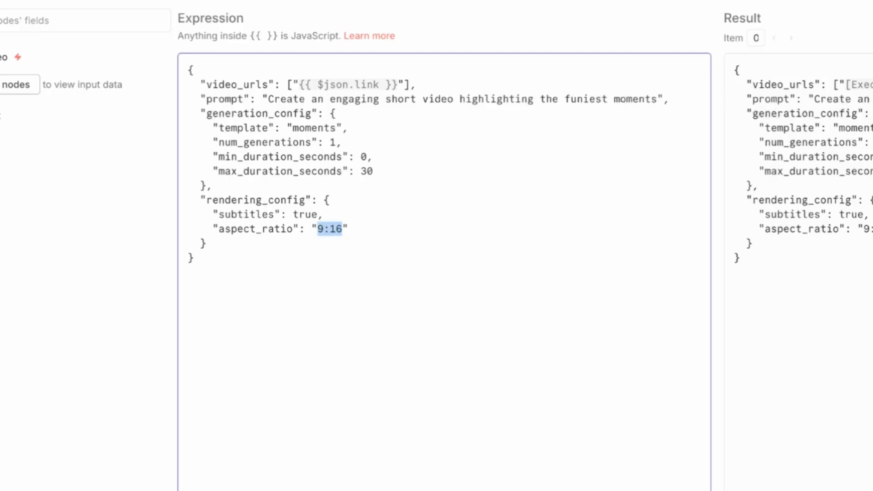
{"action": "key", "text": "Escape"}
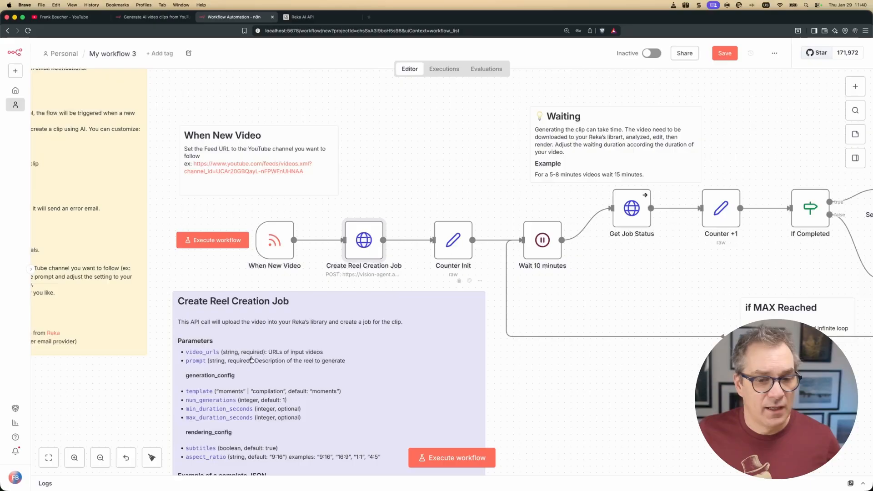
Save My workflow 3 and execute it from When New Video through Send Failure EMail.
{"action": "scroll", "coordinate": [280, 329], "scroll_direction": "down", "scroll_amount": 3}
{"action": "scroll", "coordinate": [279, 329], "scroll_direction": "down", "scroll_amount": 8}
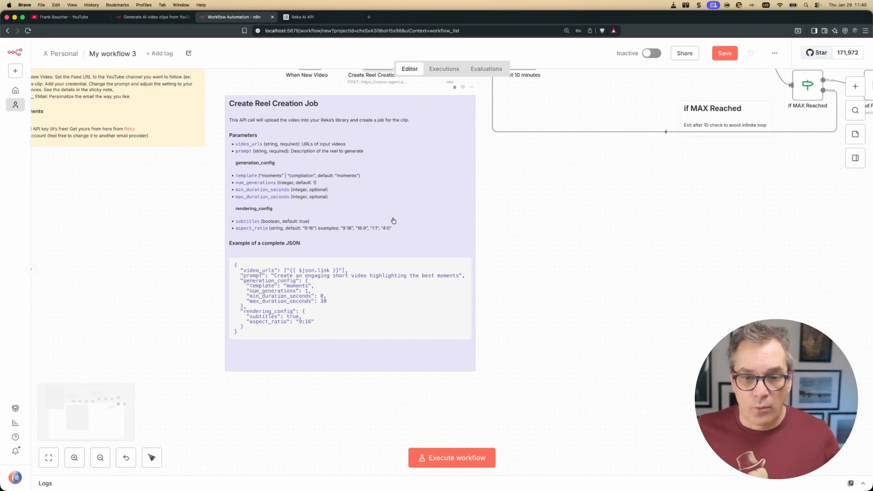
{"action": "scroll", "coordinate": [409, 214], "scroll_direction": "up", "scroll_amount": 1}
{"action": "left_click", "coordinate": [726, 54]}
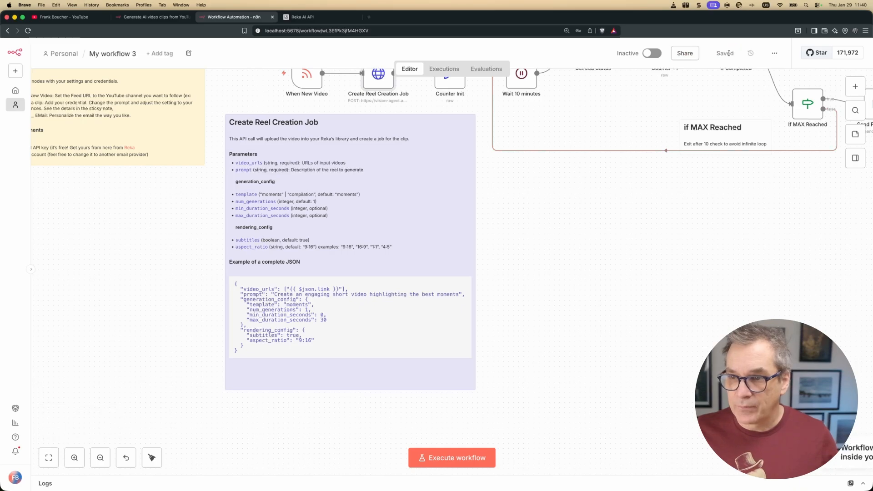
{"action": "left_click", "coordinate": [48, 457]}
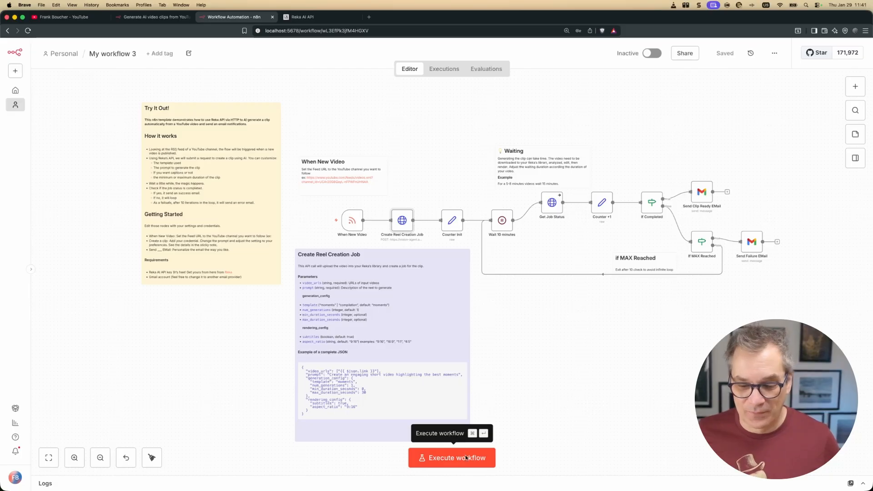
{"action": "left_click", "coordinate": [466, 457]}
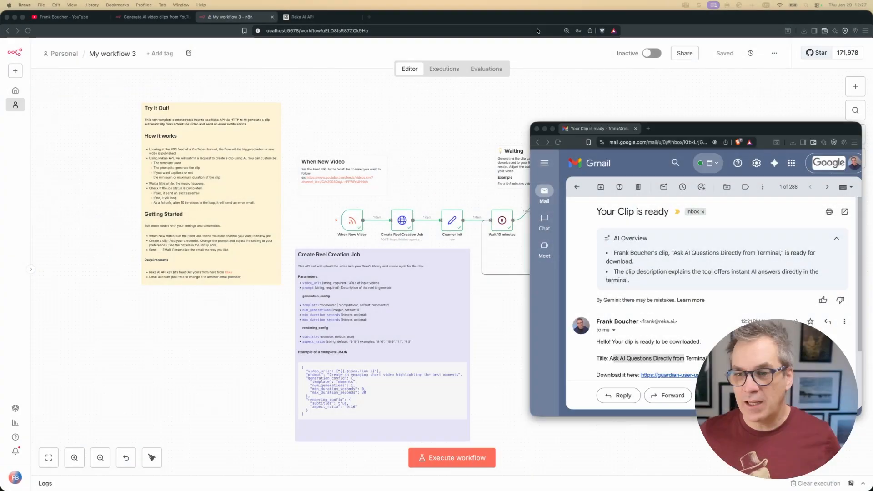
Maximise Gmail, review the 'Your Clip is ready' email's greeting, title and description, and open its download link.
{"action": "left_click", "coordinate": [694, 129]}
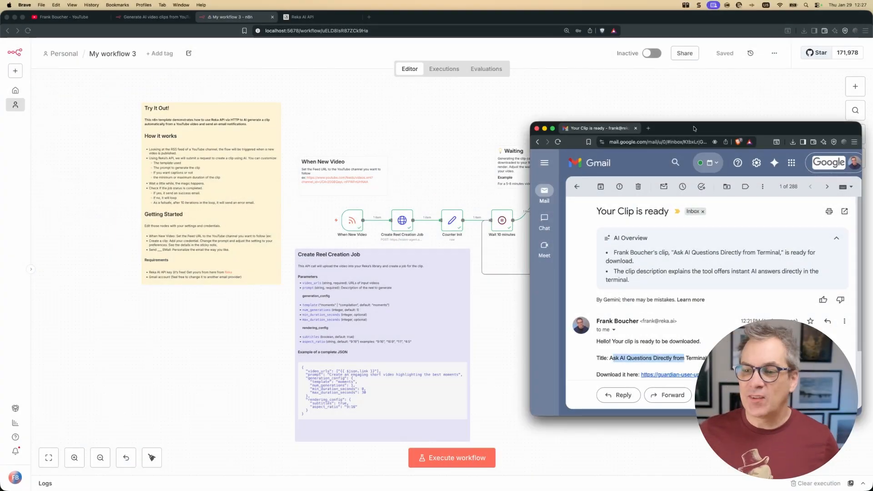
{"action": "double_click", "coordinate": [694, 129]}
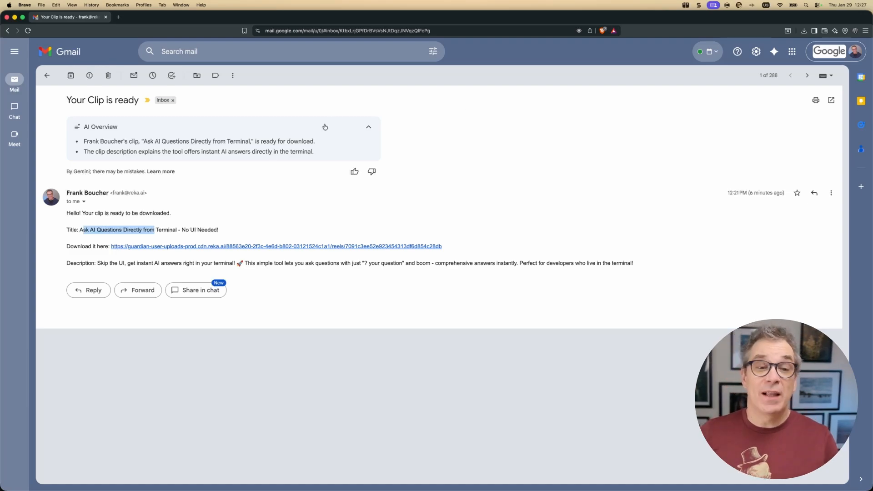
{"action": "left_click", "coordinate": [67, 213]}
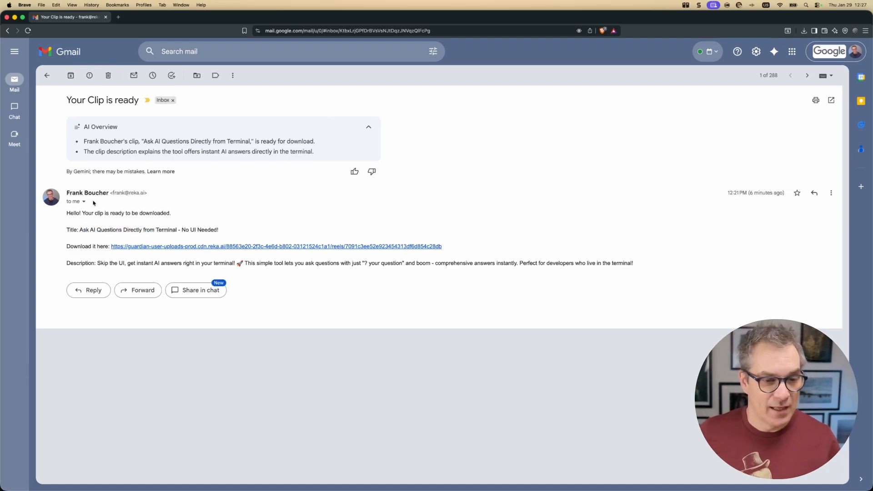
{"action": "left_click_drag", "start_coordinate": [67, 213], "coordinate": [134, 213]}
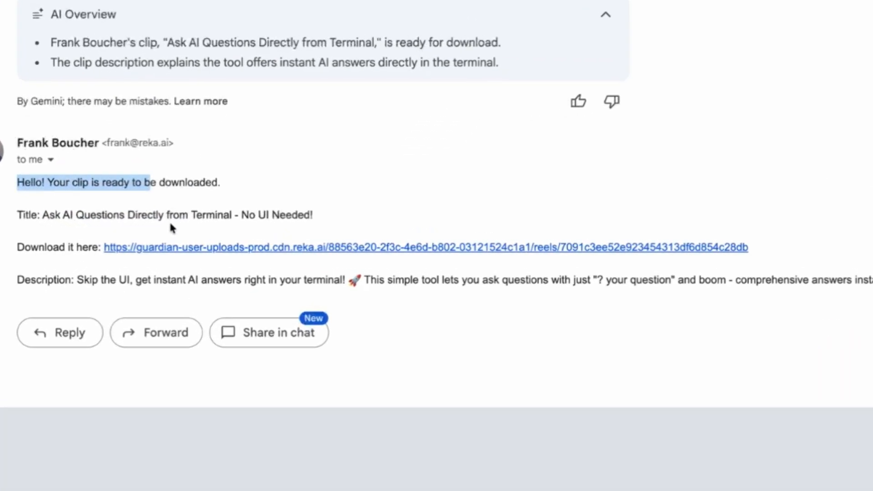
{"action": "left_click_drag", "start_coordinate": [55, 214], "coordinate": [201, 223]}
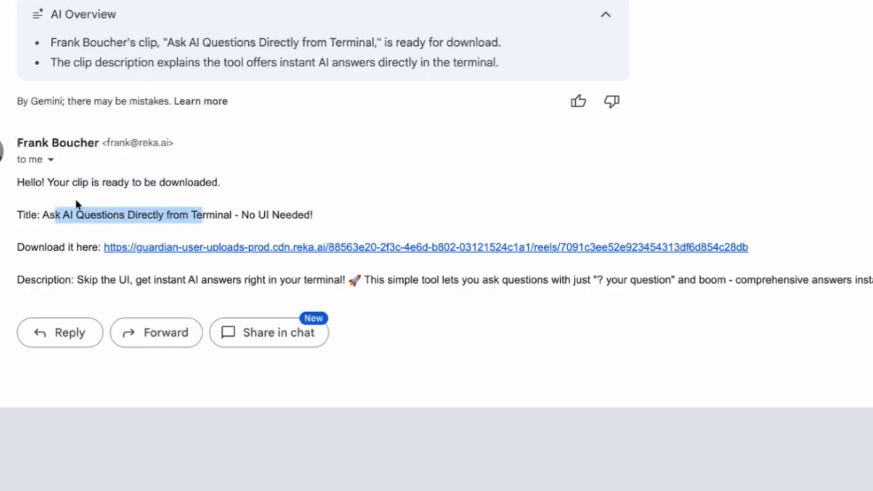
{"action": "left_click_drag", "start_coordinate": [82, 279], "coordinate": [721, 285]}
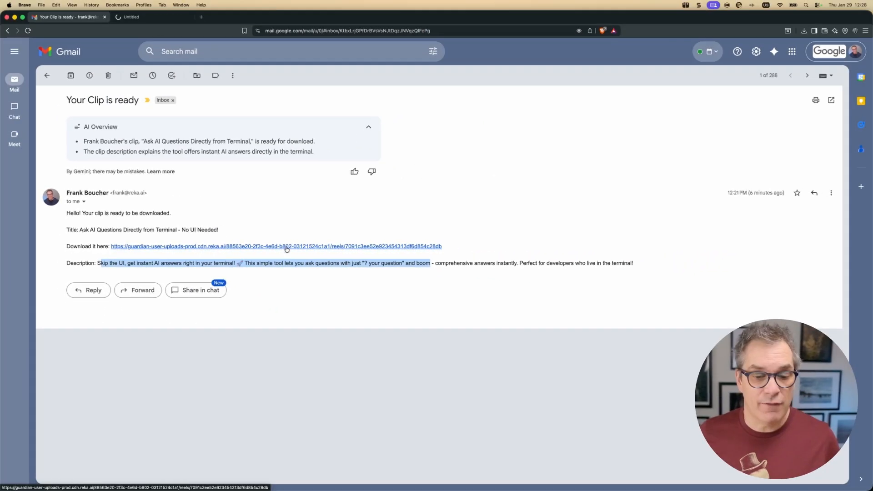
{"action": "left_click", "coordinate": [333, 250], "text": "super"}
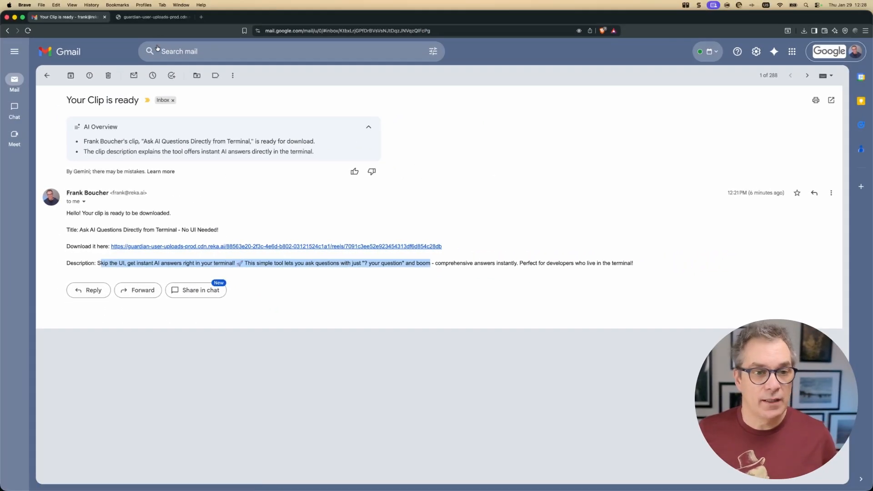
Preview and pause the 21-second generated clip, then return to the n8n.io template page without the Use template dialog.
{"action": "left_click", "coordinate": [147, 20]}
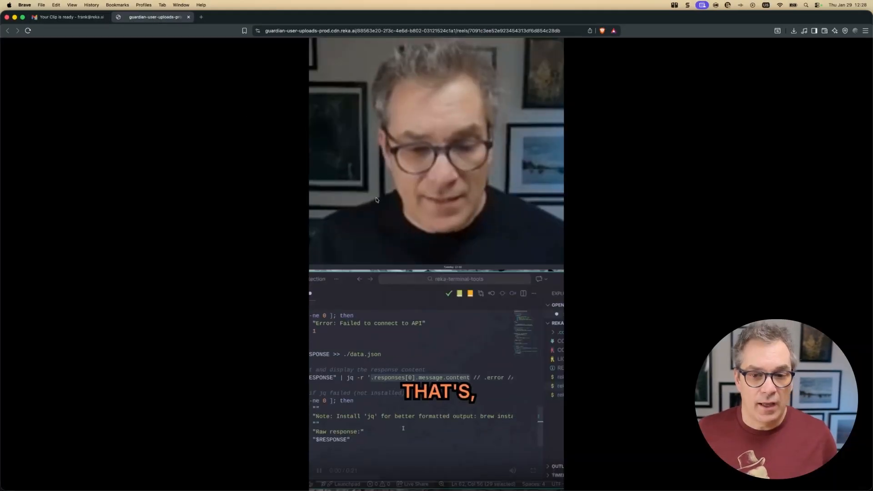
{"action": "left_click", "coordinate": [413, 241]}
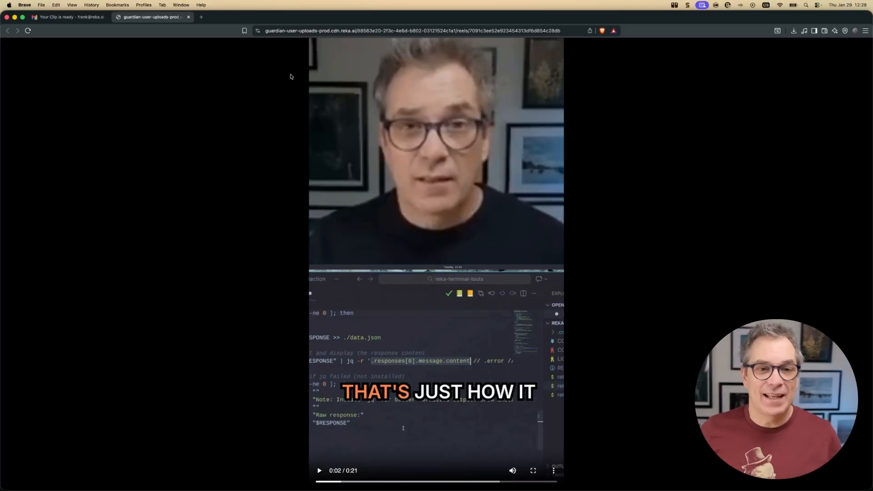
{"action": "left_click_drag", "start_coordinate": [209, 20], "coordinate": [219, 43]}
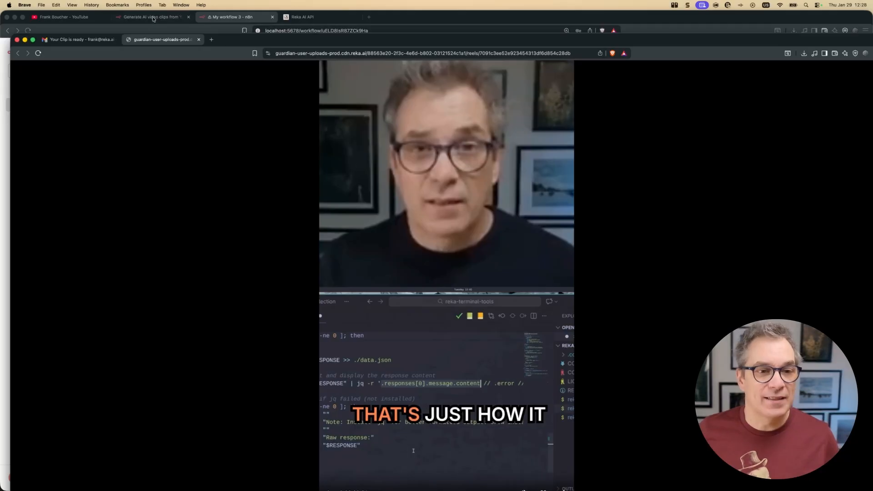
{"action": "left_click", "coordinate": [153, 18]}
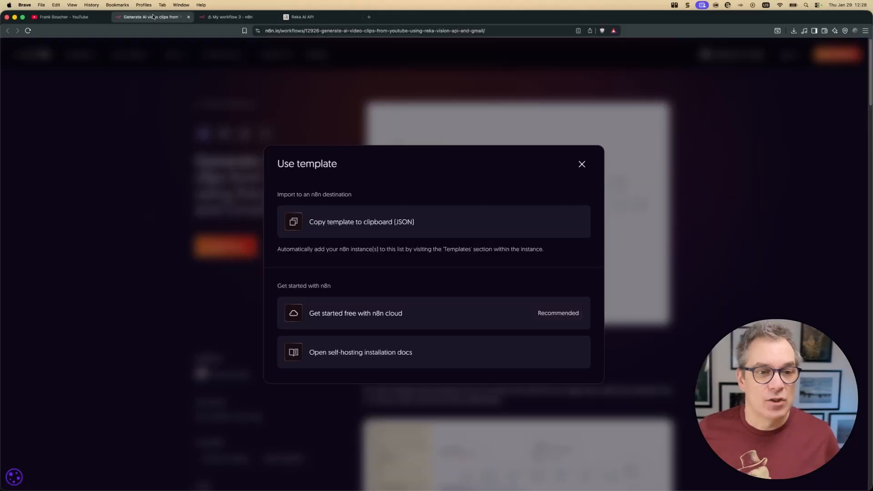
{"action": "left_click", "coordinate": [582, 164]}
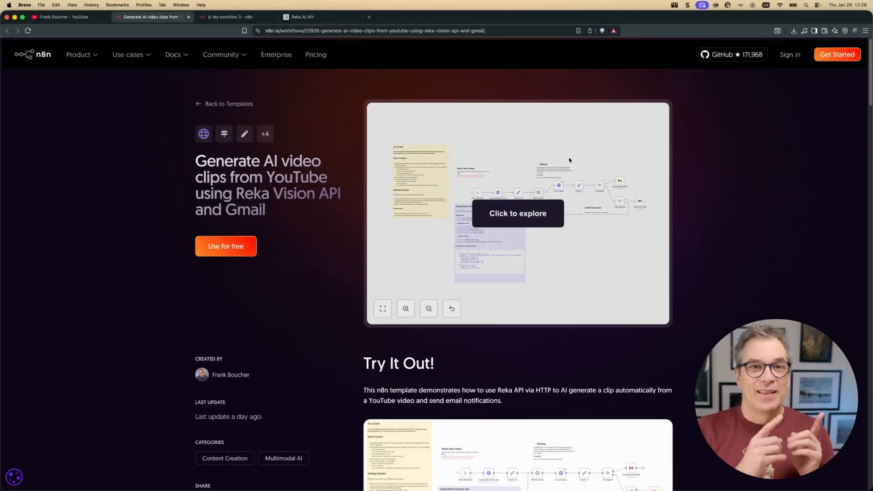